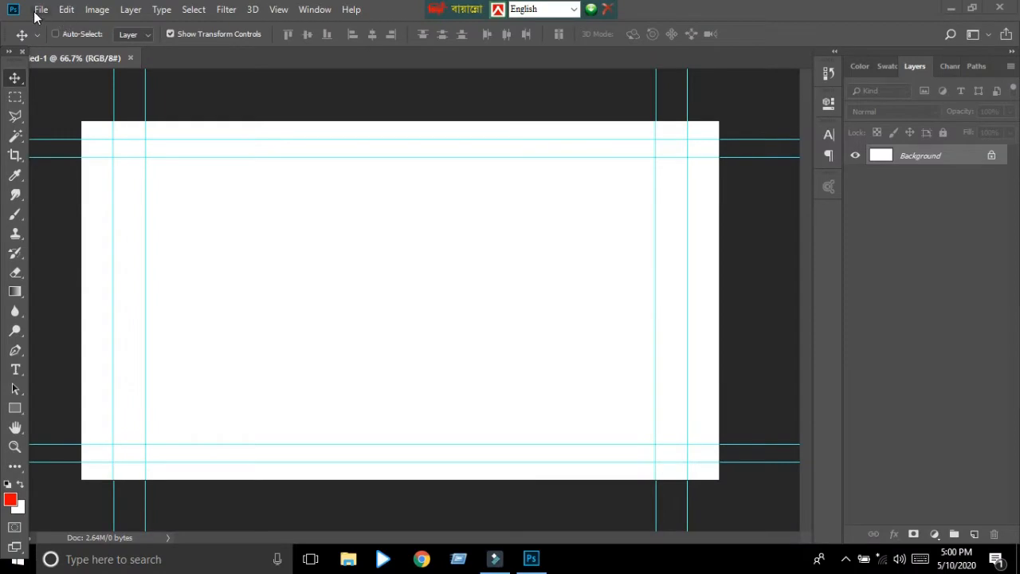
Create a new document from the Art & Illustration Poster preset, 18 x 24 in at 300 ppi.
left_click(39, 11)
left_click(62, 30)
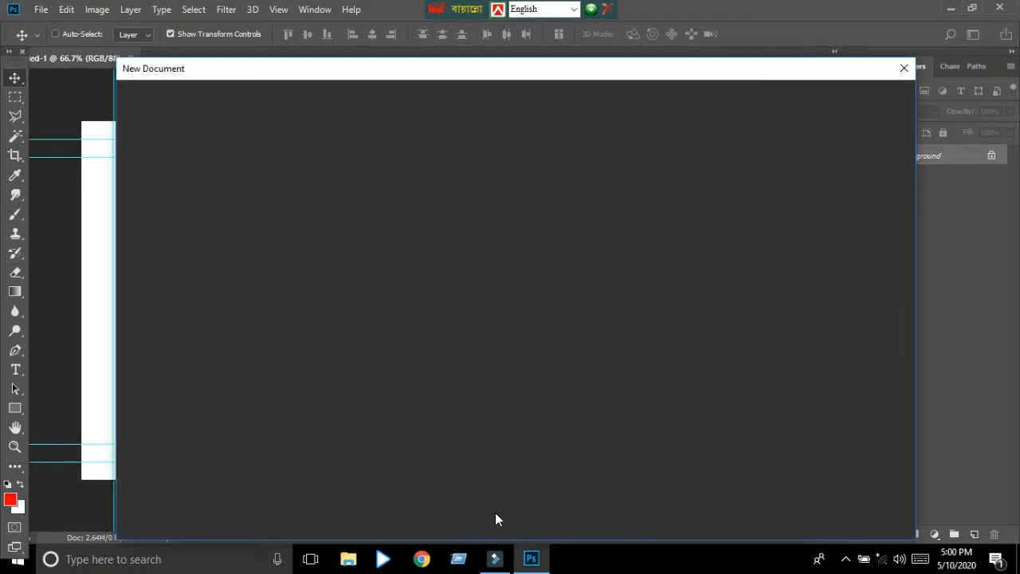
left_click(495, 559)
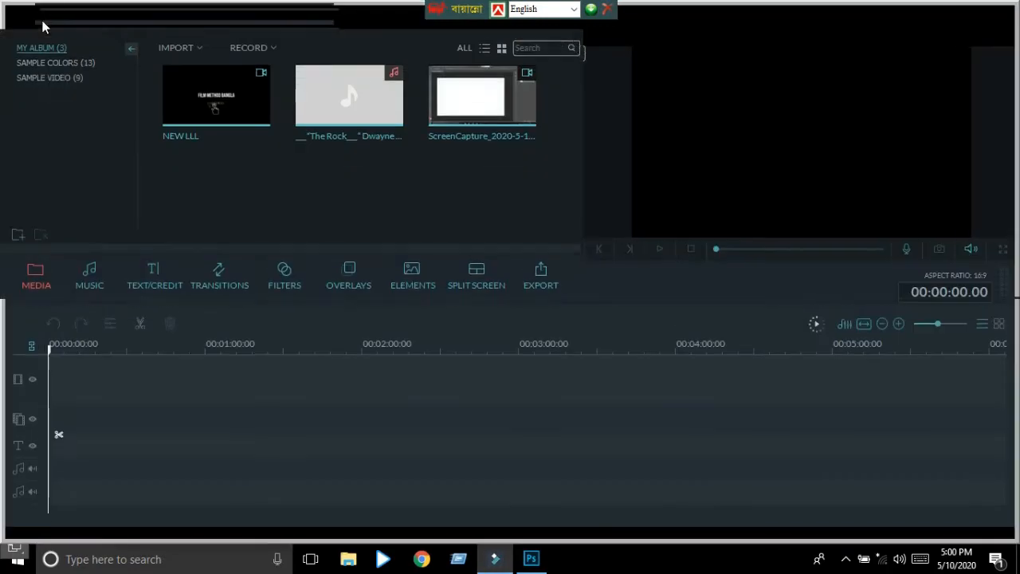
left_click(50, 12)
left_click(114, 257)
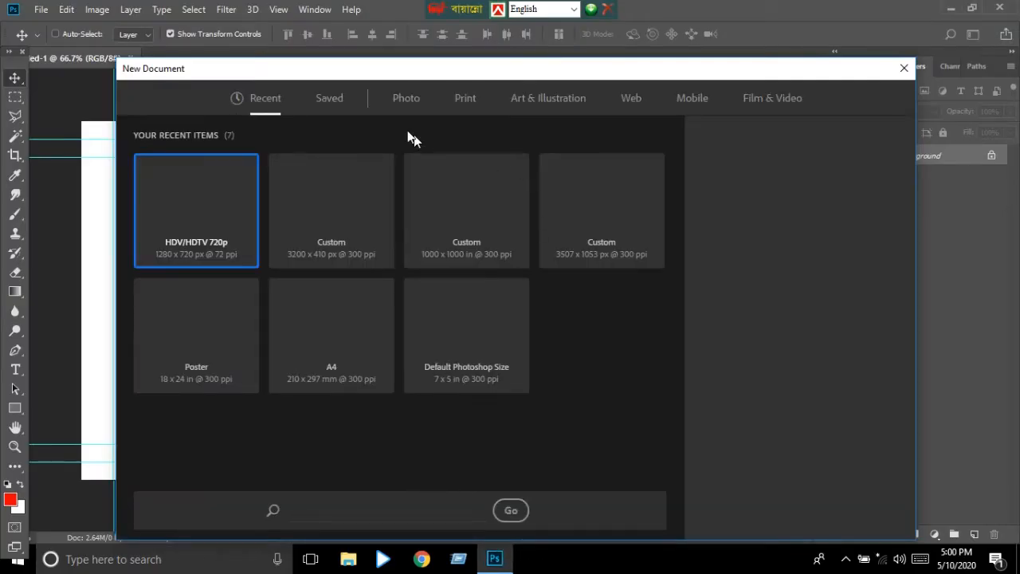
left_click(772, 109)
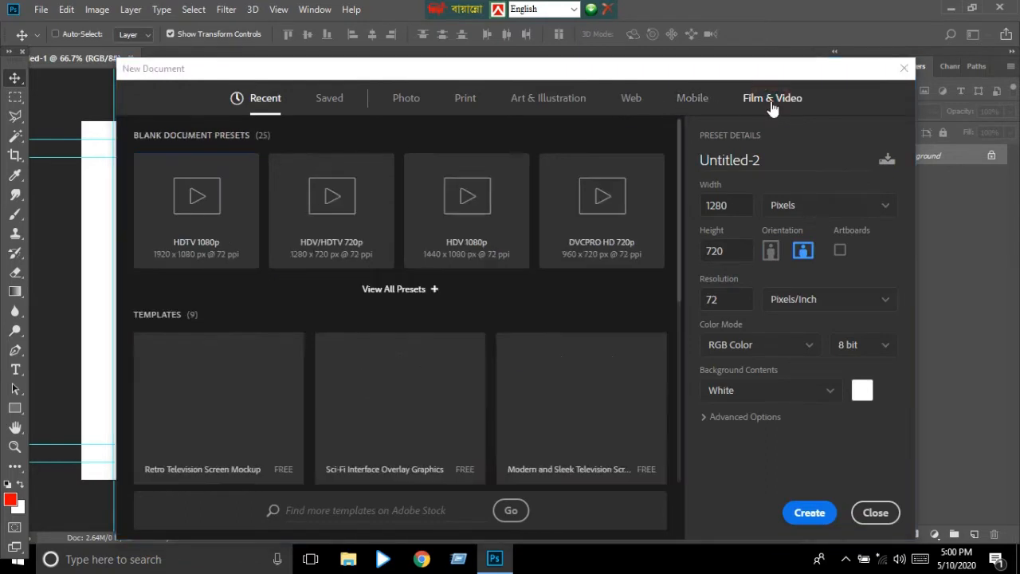
left_click(540, 108)
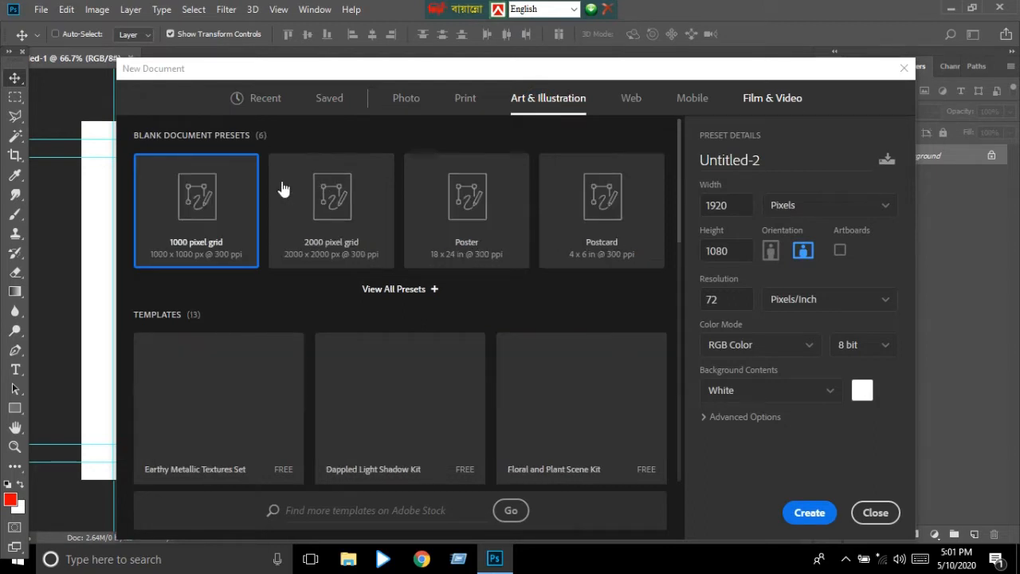
left_click(464, 233)
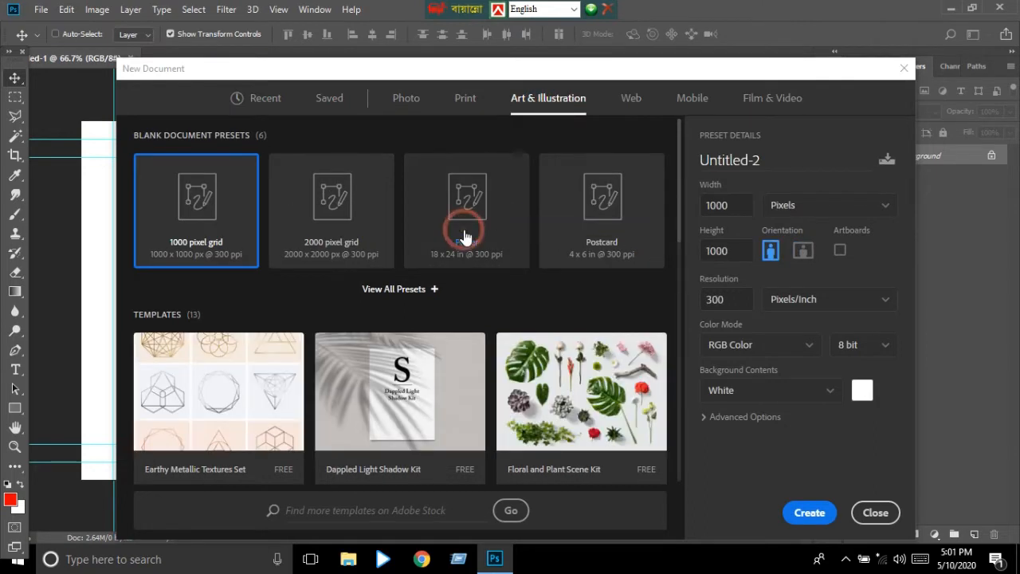
left_click(810, 512)
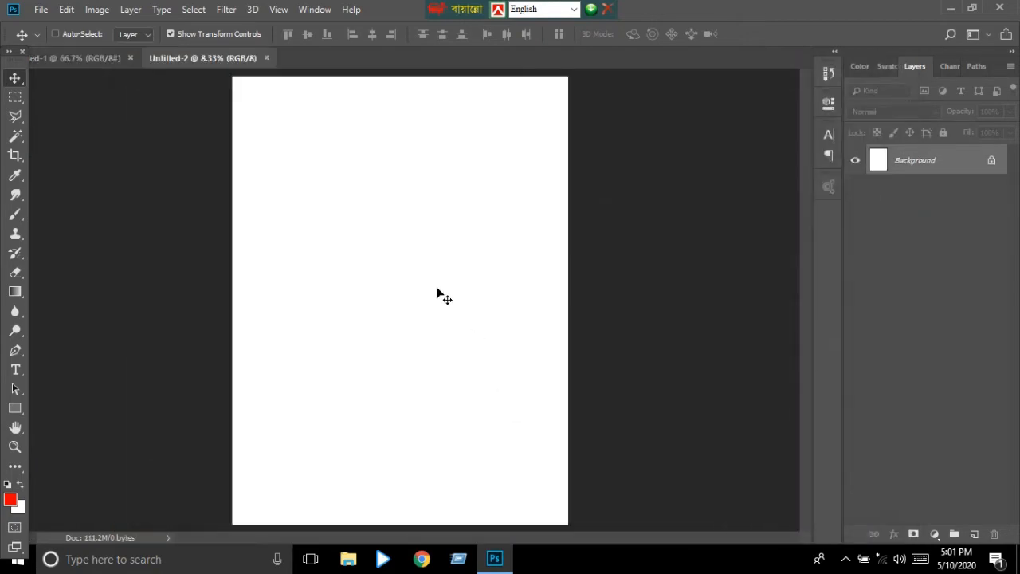
Unlock the Background as a regular layer and give it a Color Overlay of ff0000.
double_click(964, 162)
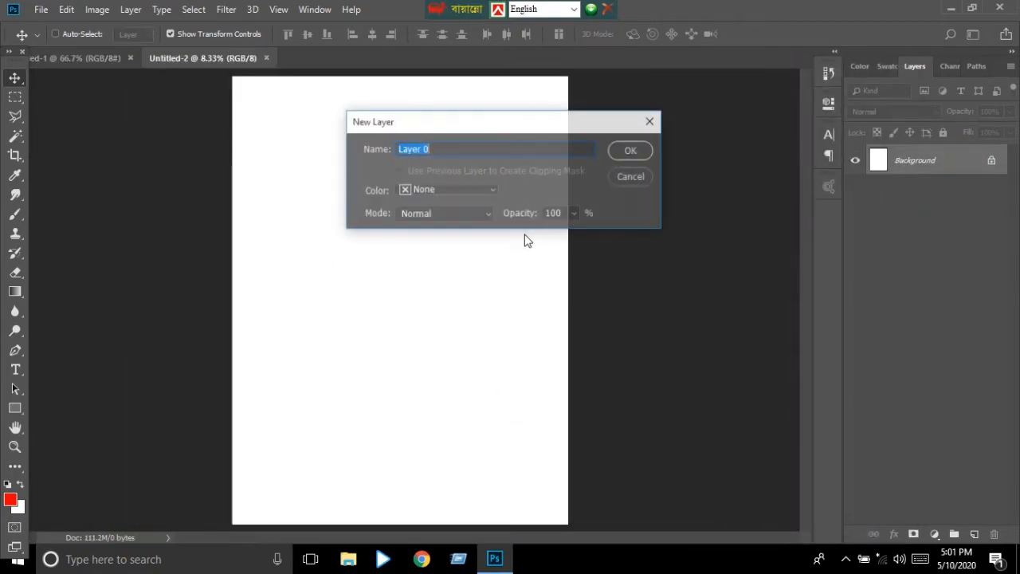
left_click(625, 153)
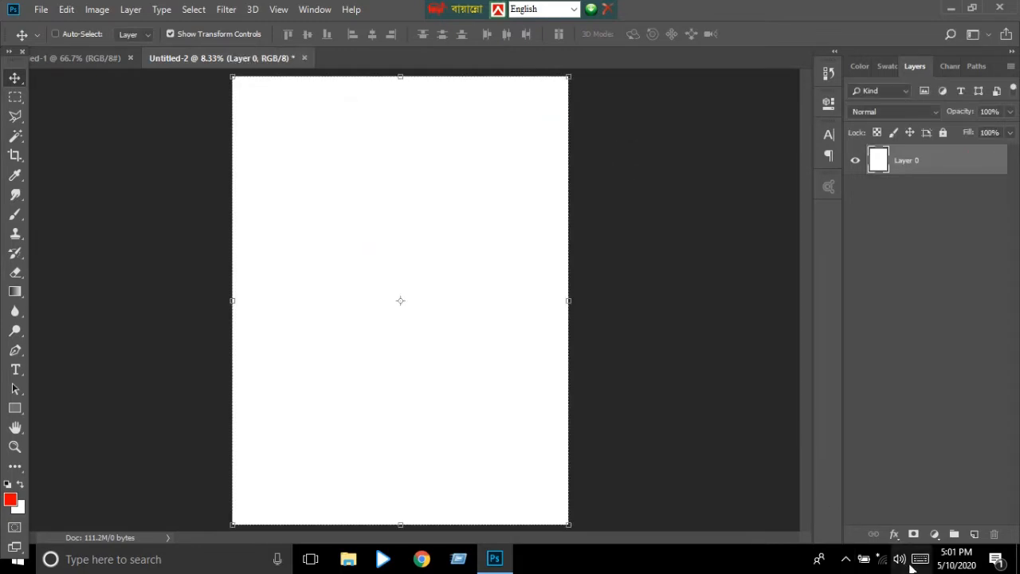
left_click(897, 534)
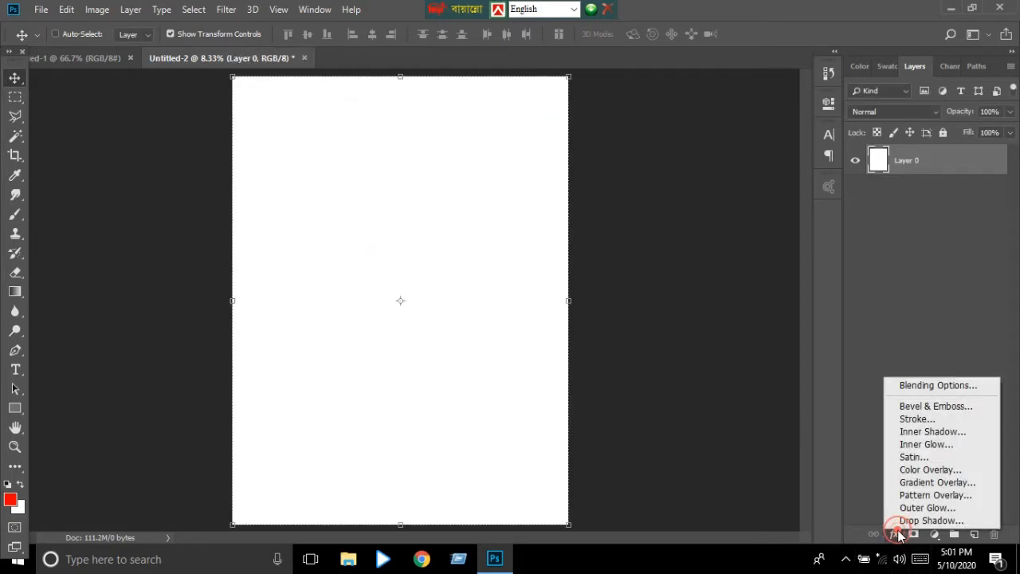
left_click(907, 471)
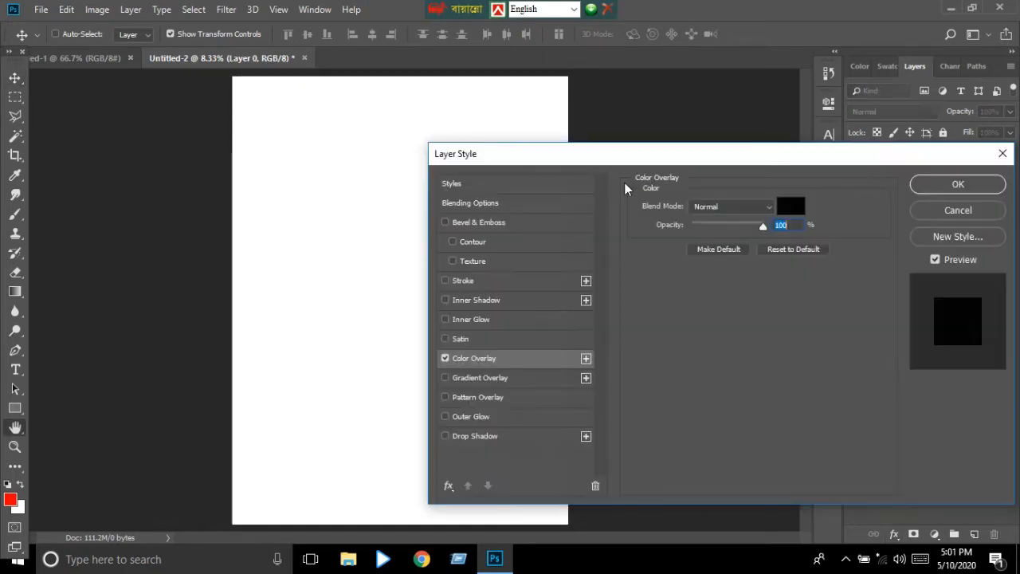
left_click(790, 206)
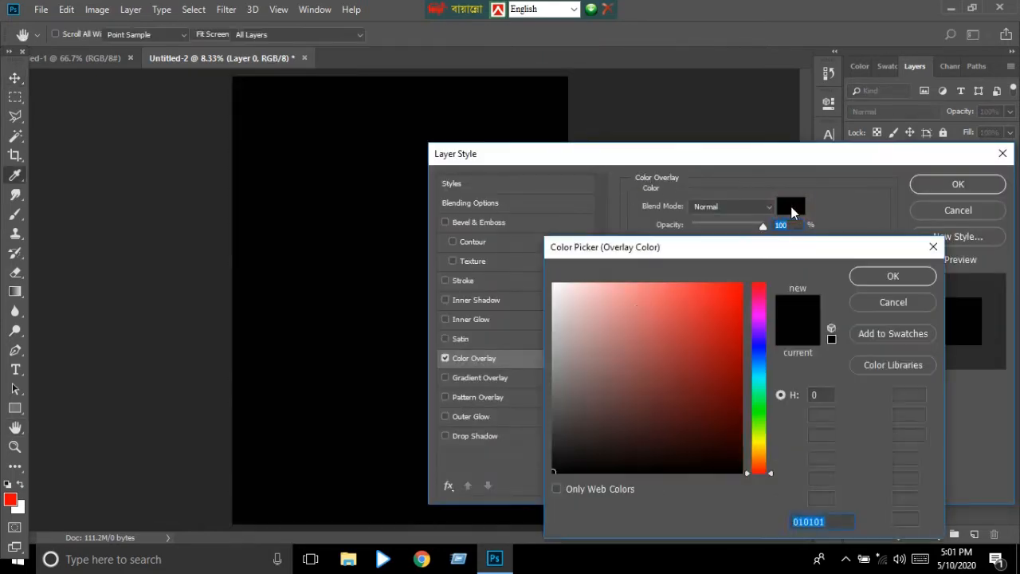
type("ff0000")
left_click(868, 276)
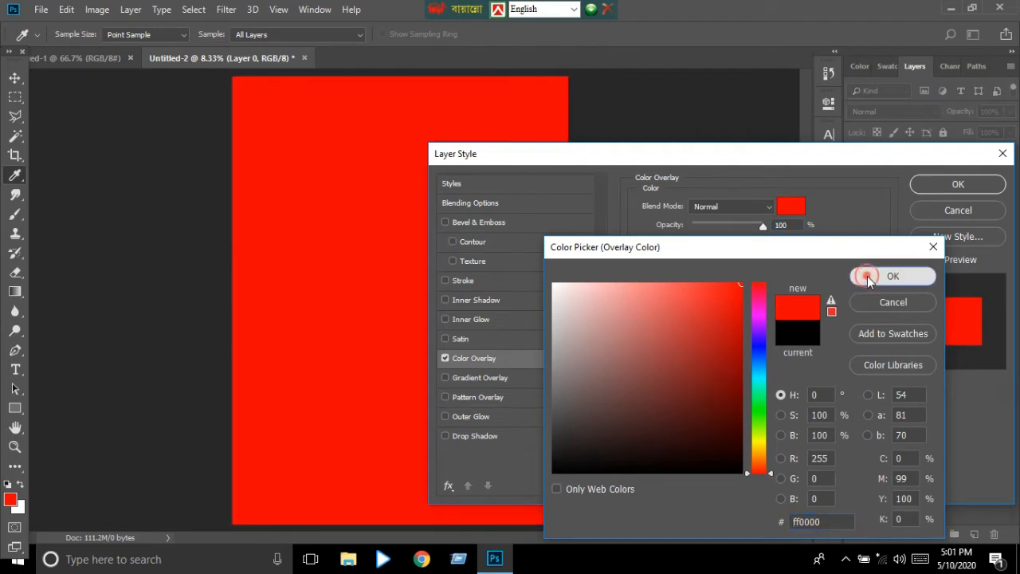
left_click(957, 183)
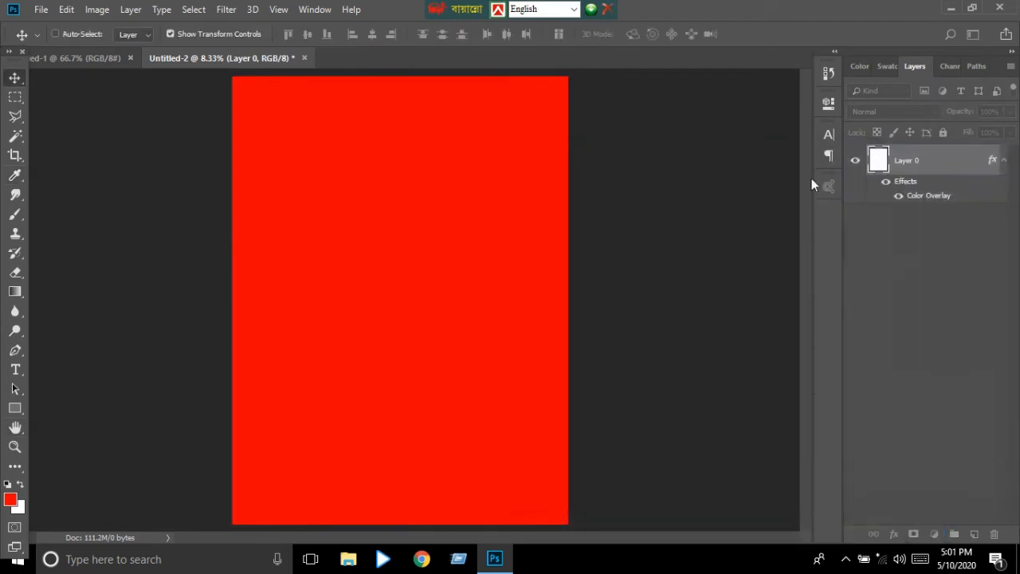
Add the text "film method bangla" in Impact on the red poster, one word per line, and move it near the middle.
left_click(15, 369)
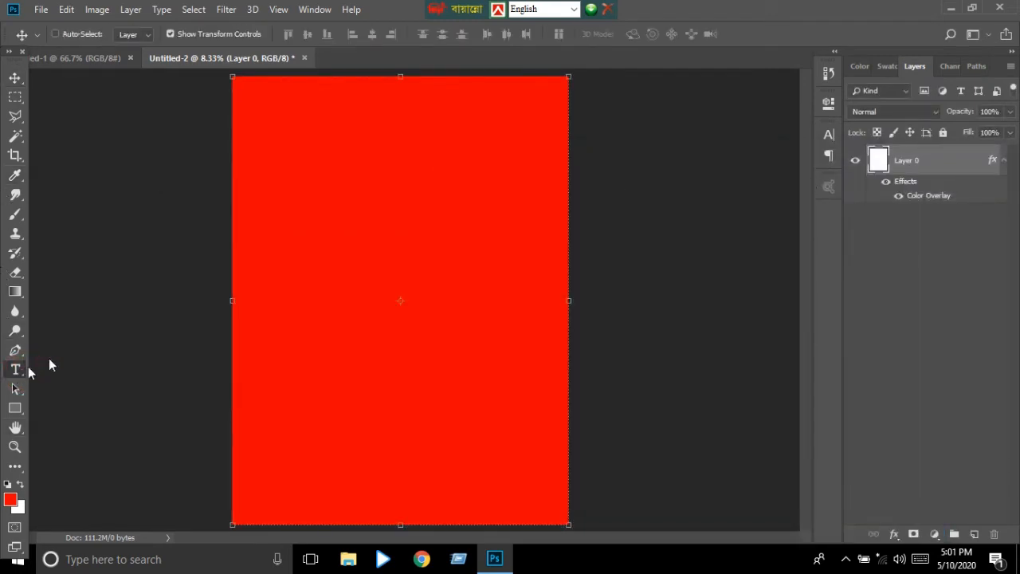
left_click(318, 272)
type("This ")
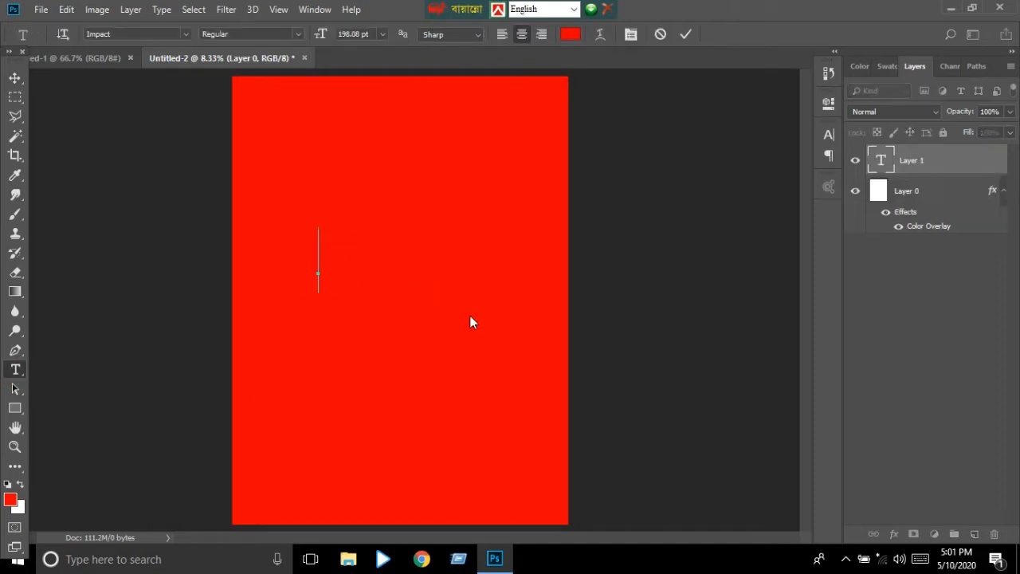
type("is a red")
key("Return")
type("events")
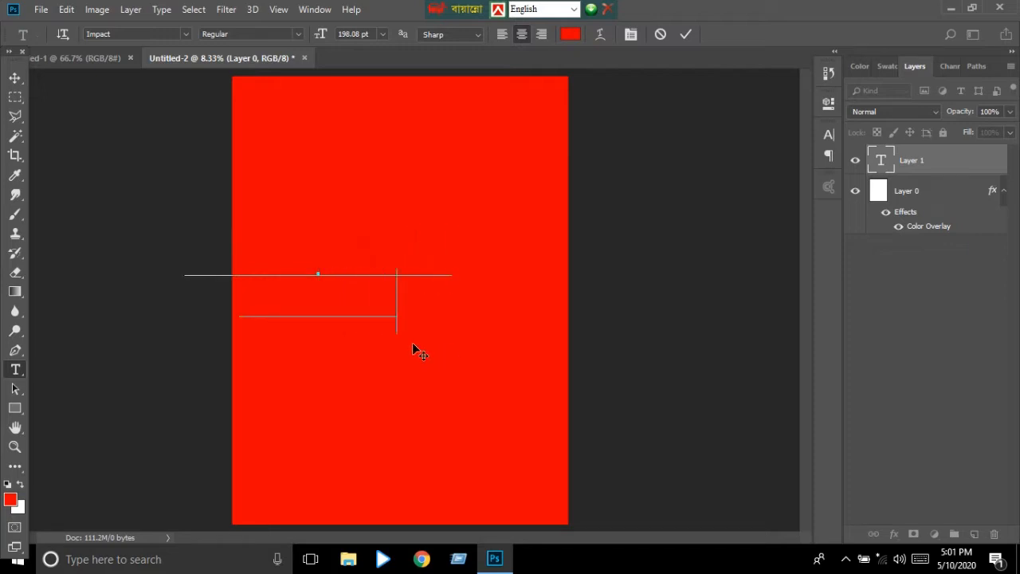
left_click_drag(414, 349, 488, 342)
left_click(367, 257)
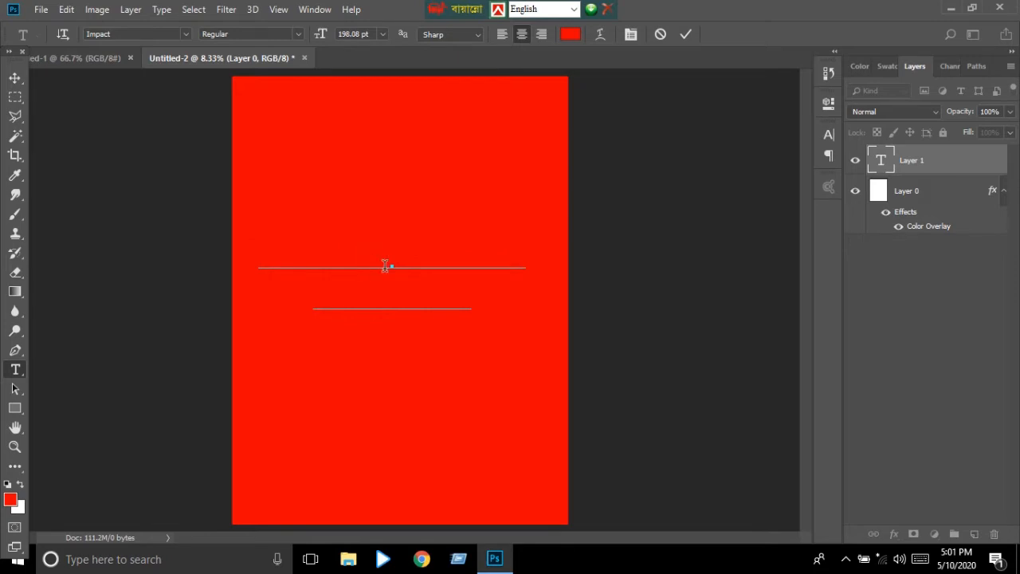
key("Return")
Set the colour of the three-line text to ffffff and centre the text horizontally on the poster.
left_click_drag(342, 231, 534, 368)
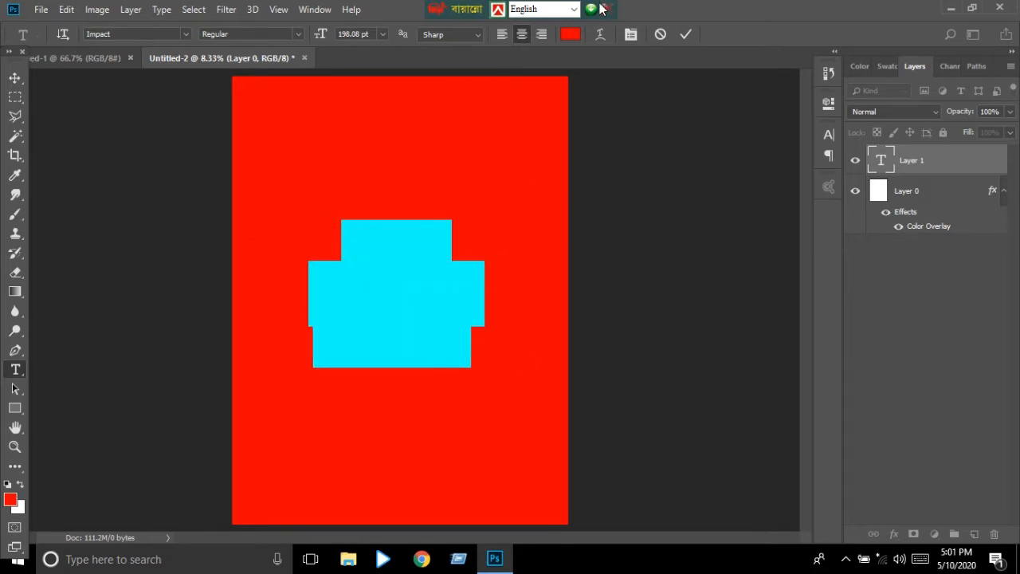
left_click(571, 34)
type("ffffff")
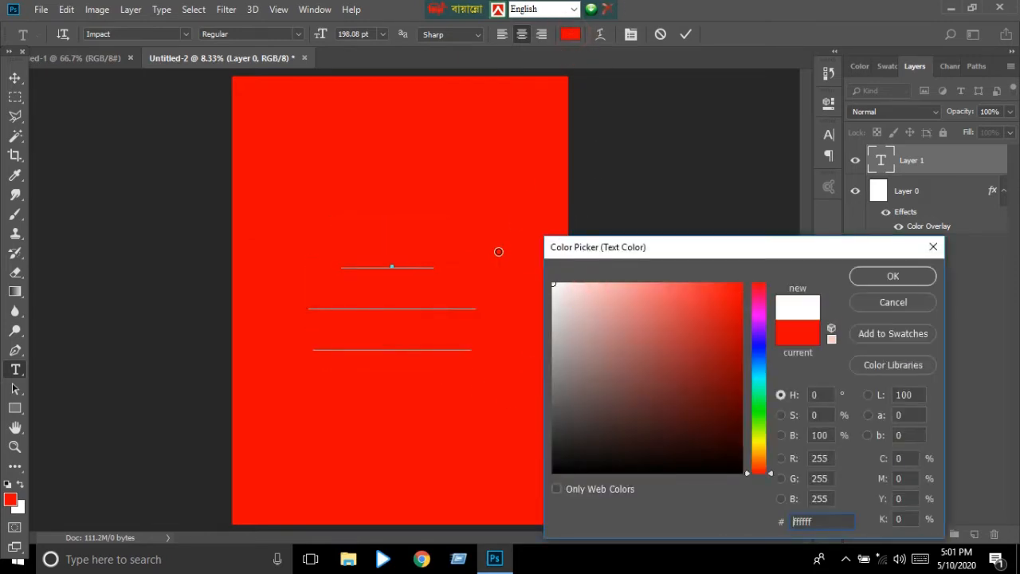
left_click(914, 276)
left_click(684, 35)
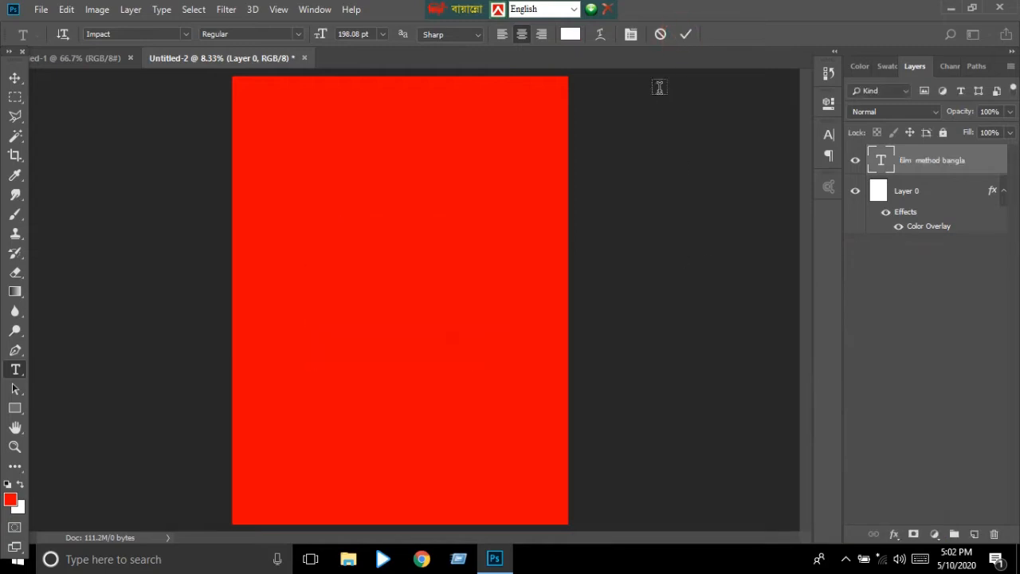
left_click(14, 78)
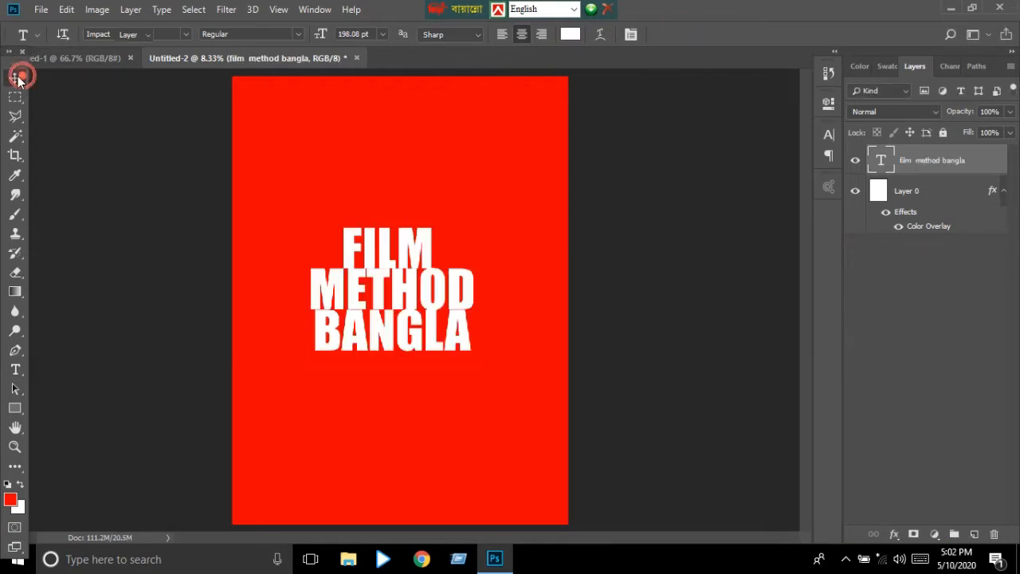
left_click_drag(446, 291, 423, 275)
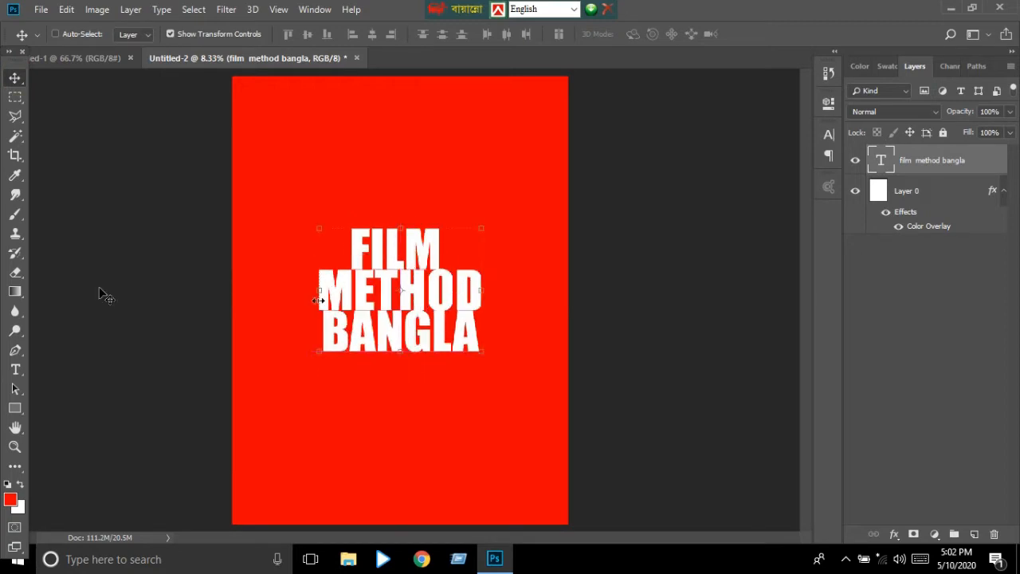
Set the baseline shift of the whole text to -21 pt and its leading to 177 pt.
left_click(16, 369)
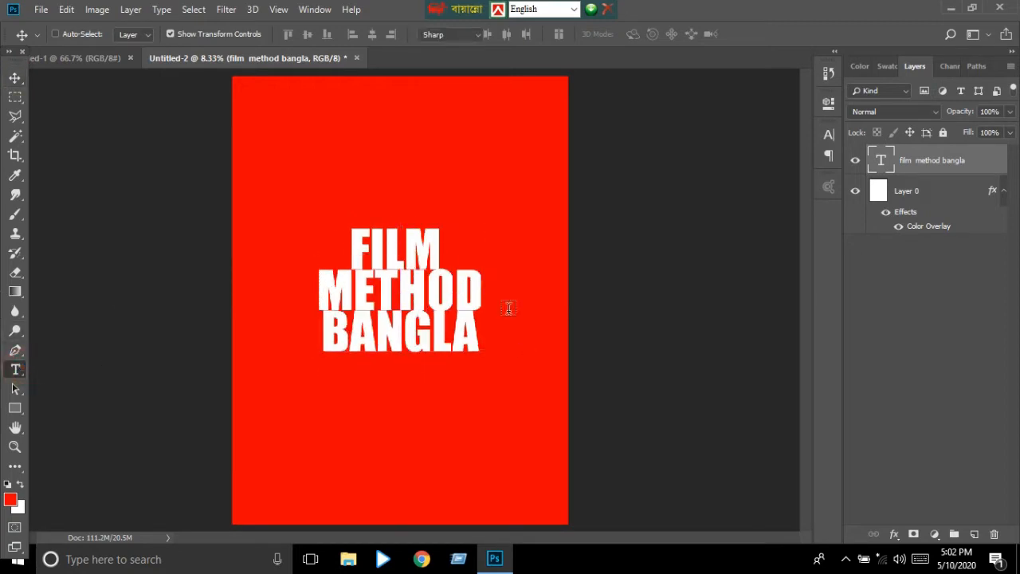
left_click_drag(351, 245, 507, 343)
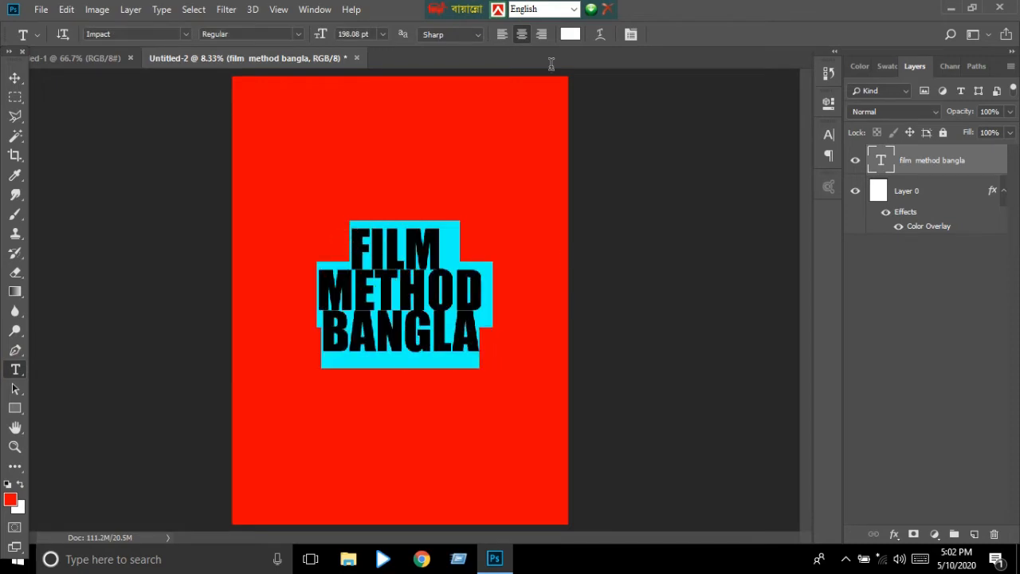
left_click(629, 34)
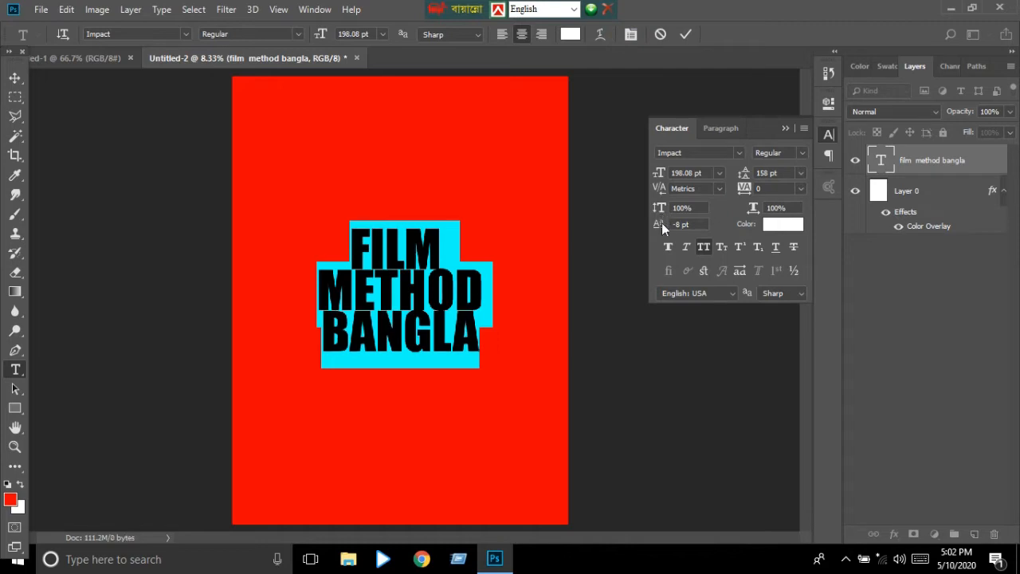
left_click_drag(662, 223, 652, 229)
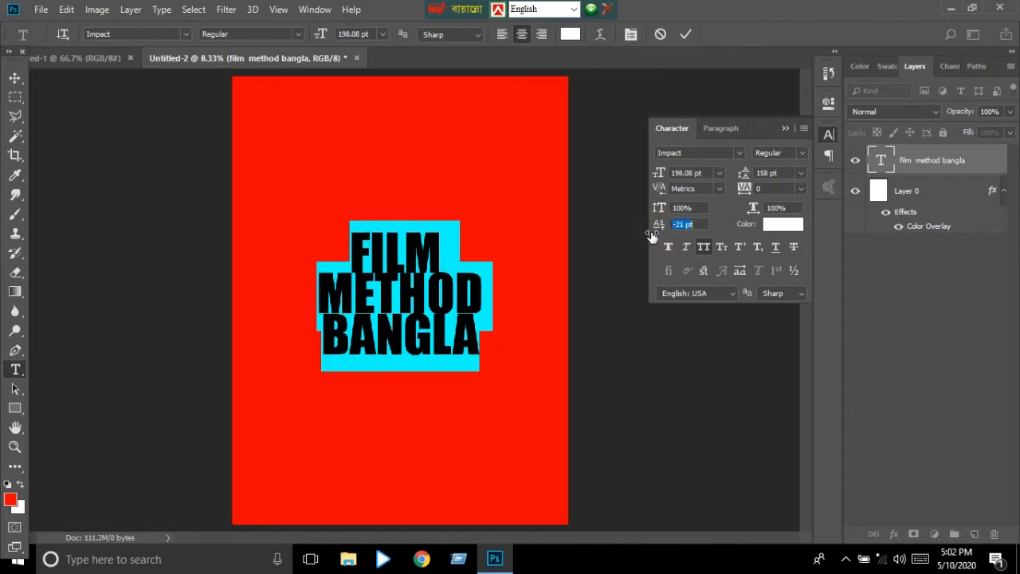
left_click_drag(749, 174, 764, 180)
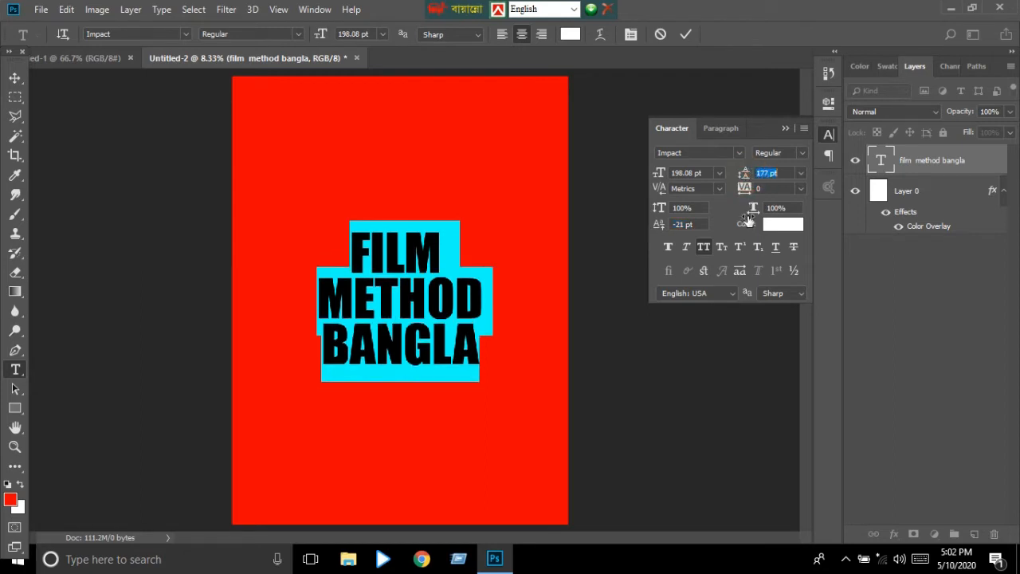
left_click(686, 35)
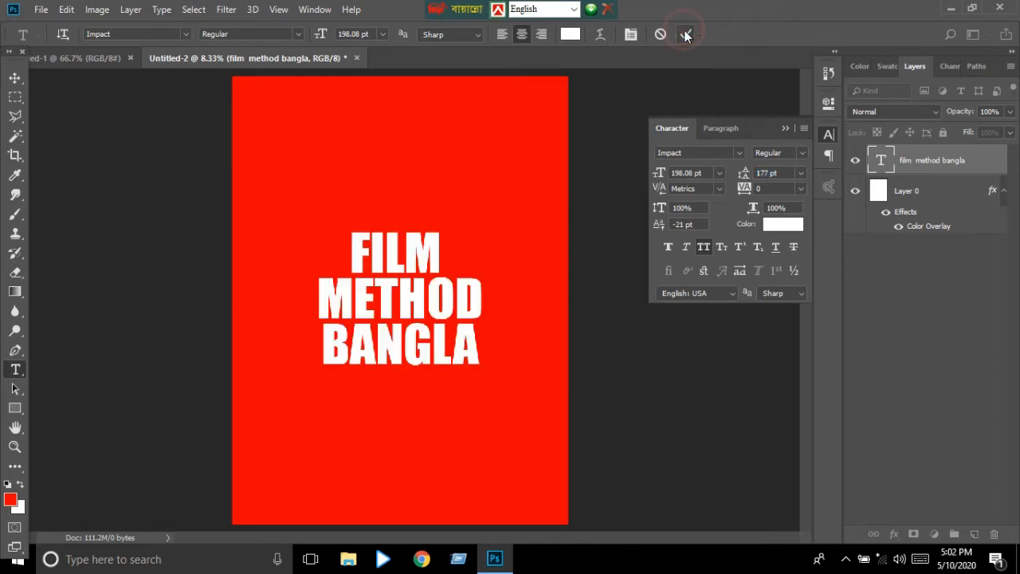
left_click(786, 128)
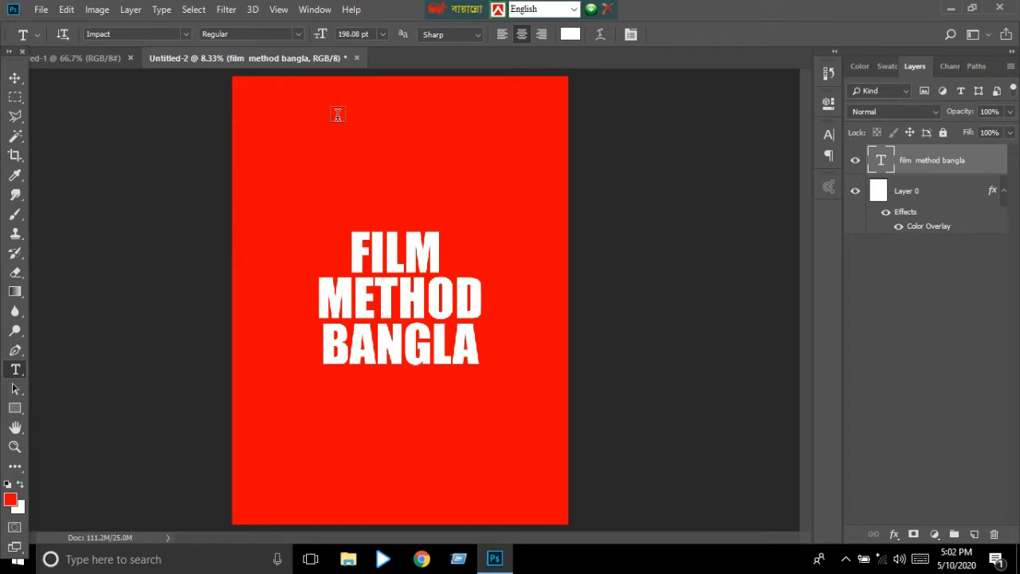
Rasterize the "film method bangla" text layer.
left_click(13, 98)
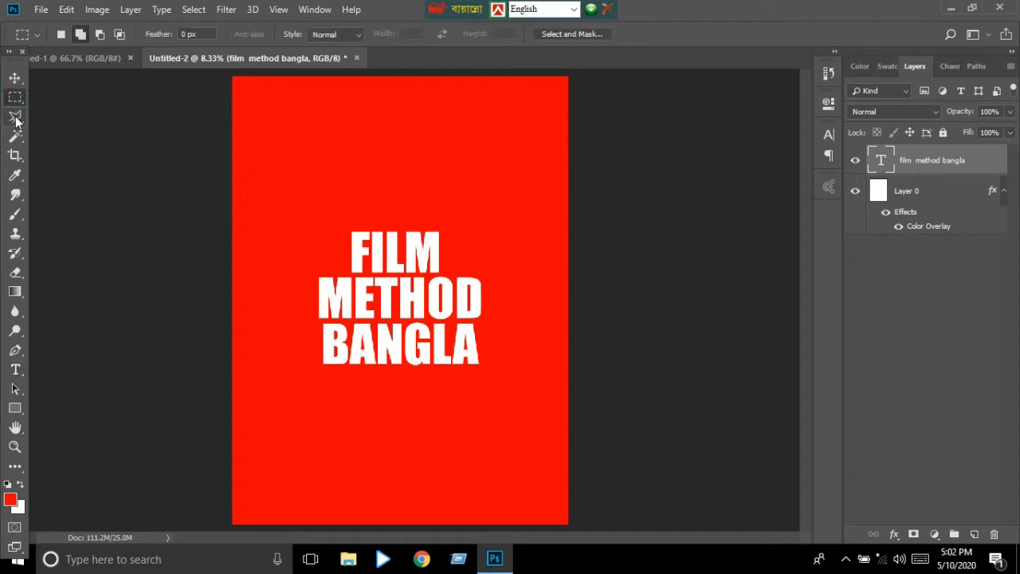
left_click(15, 115)
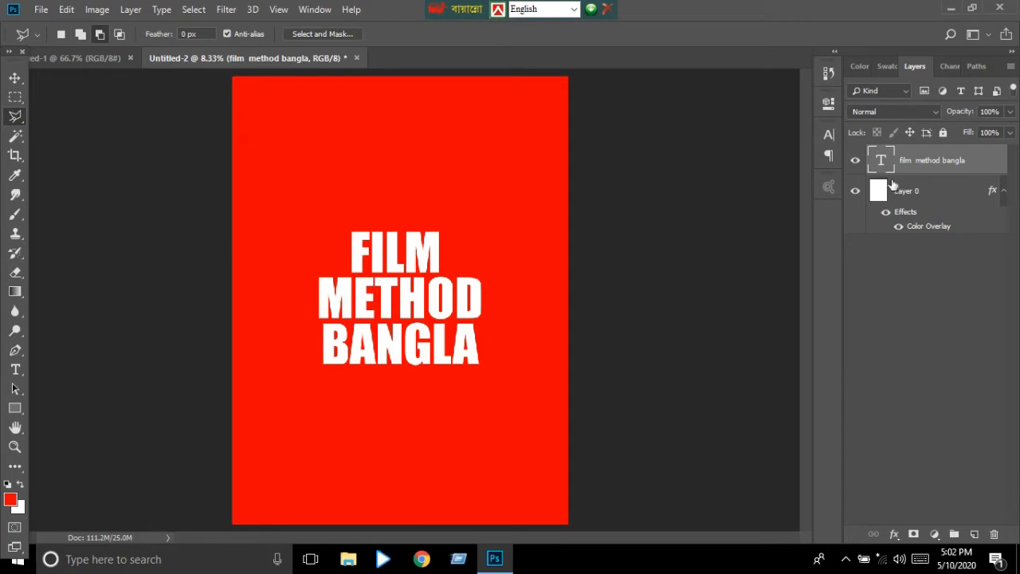
right_click(914, 161)
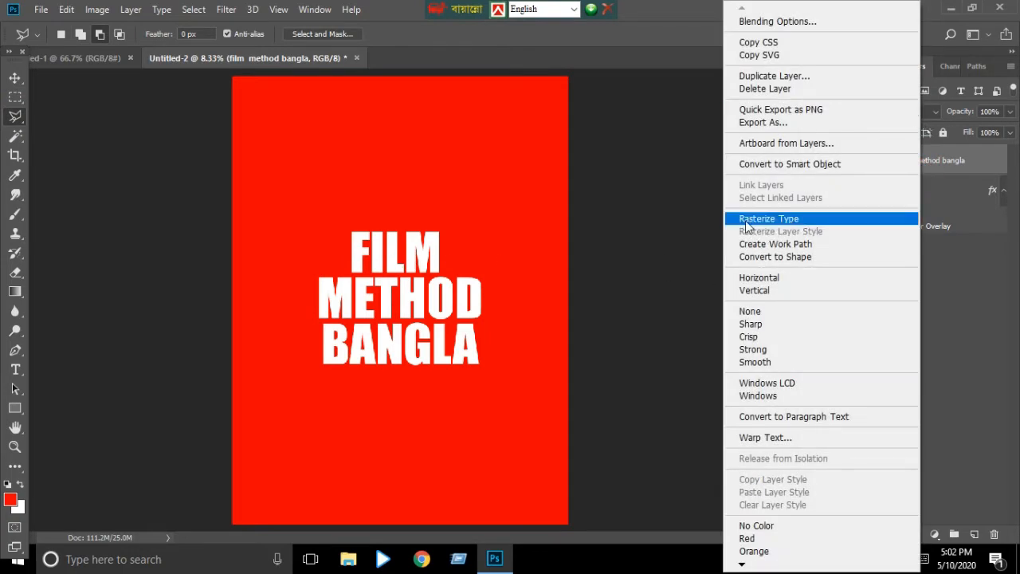
left_click(775, 220)
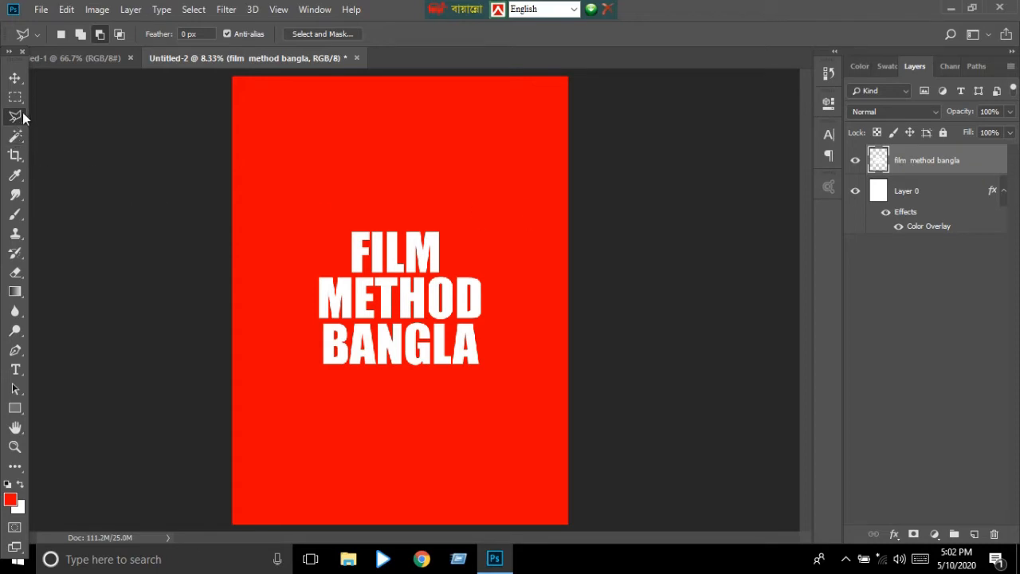
Outline the upper-left part of the word FILM with a polygonal selection whose lower edge runs diagonally through the letters.
left_click(430, 228)
left_click(341, 260)
left_click(344, 216)
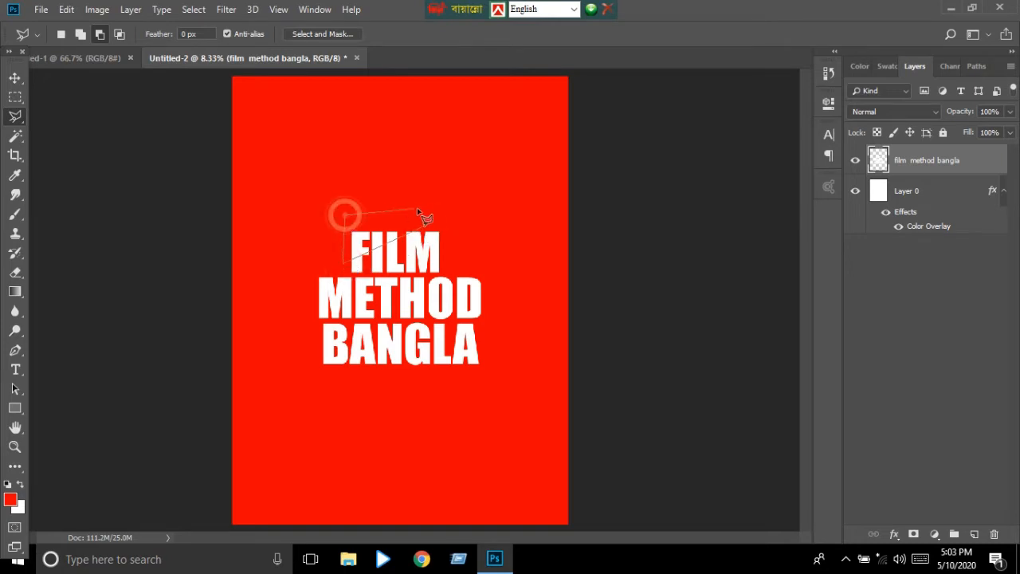
left_click(430, 228)
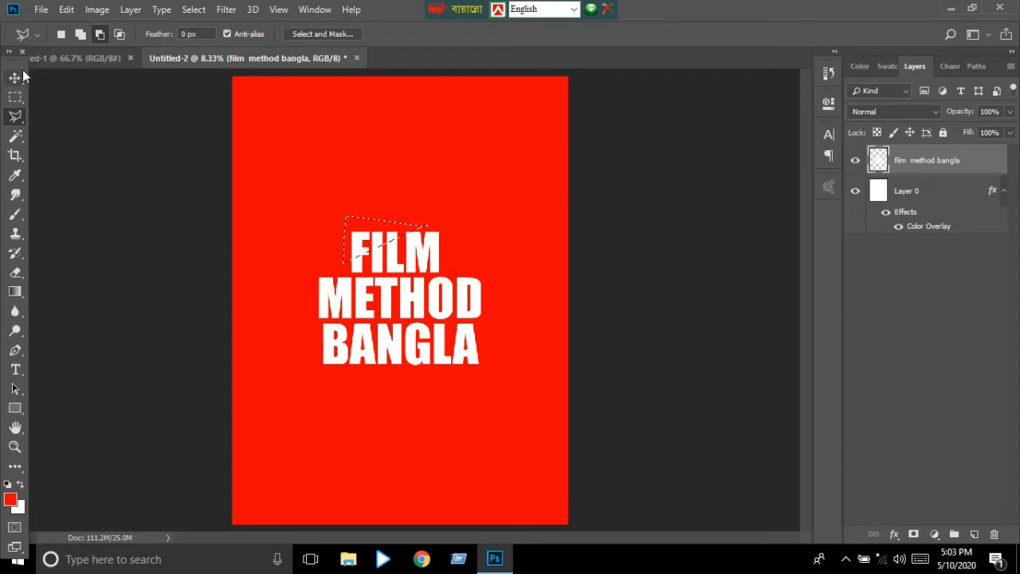
Shift the selected upper-left piece of FILM slightly left to open a thin diagonal gap, then clear the selection.
left_click(15, 78)
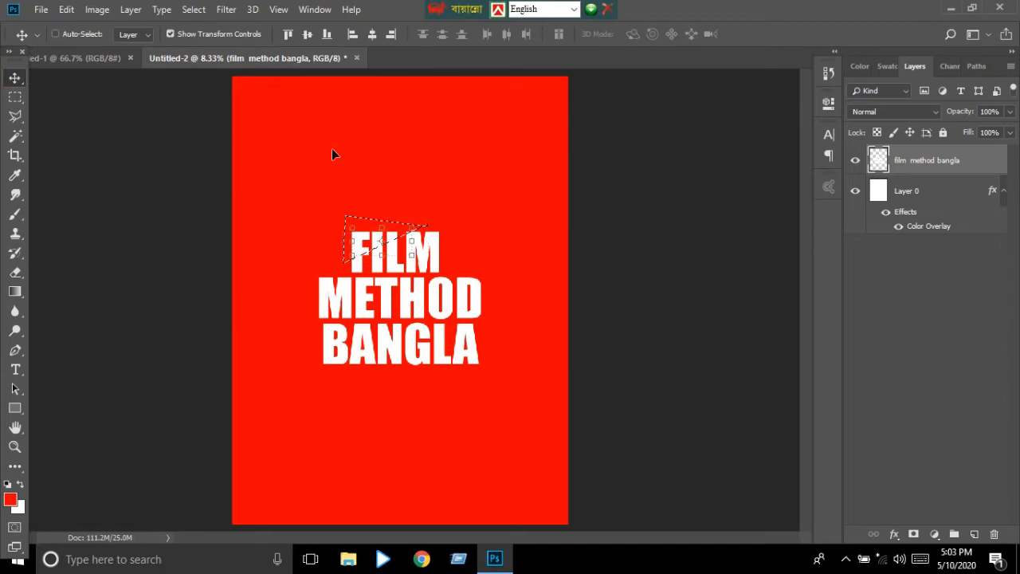
key("Up")
key("Up")
key("Up")
key("Up")
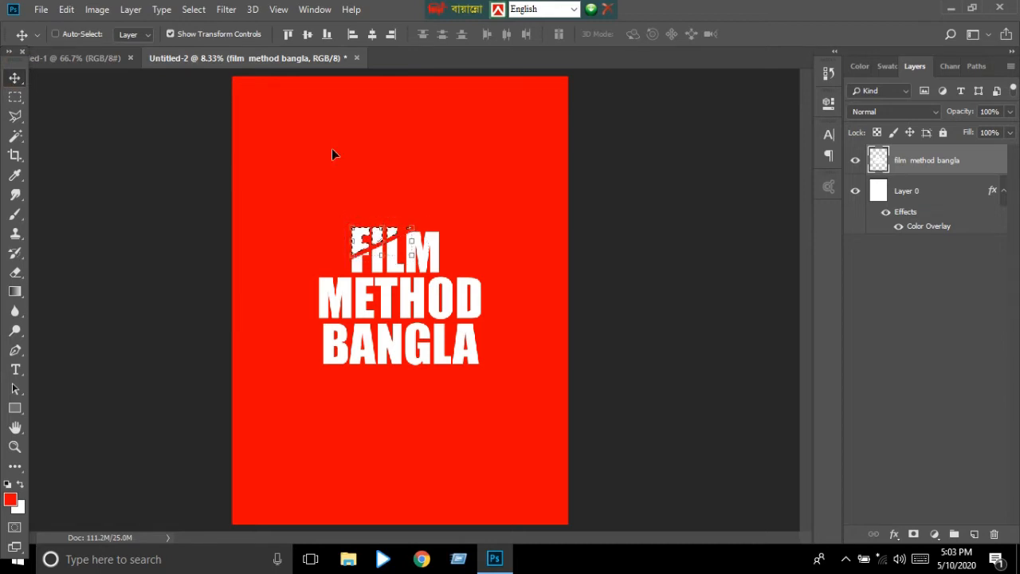
key("Left")
key("Left")
key("Left")
key("Left")
key("Left")
key("Left")
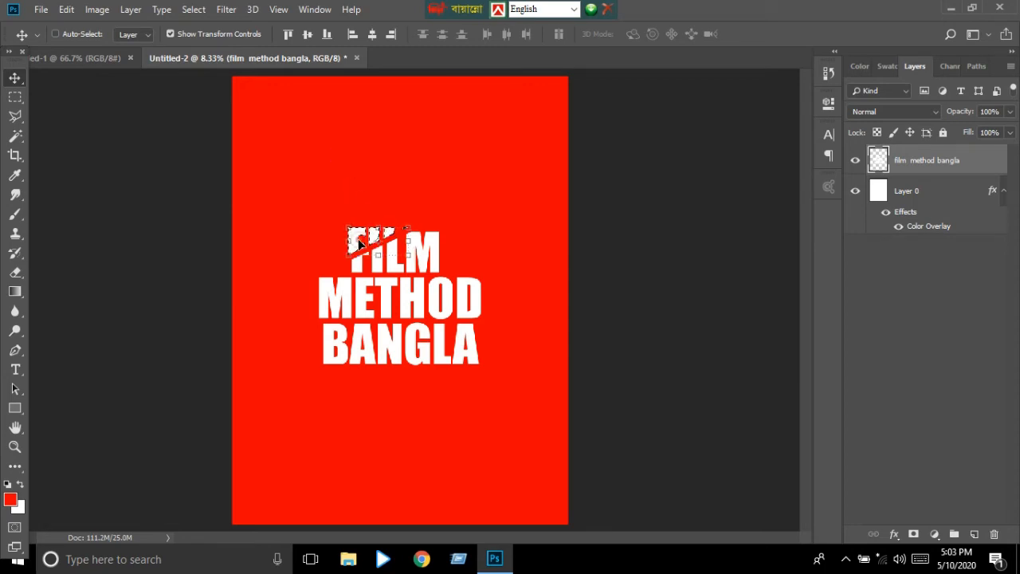
left_click_drag(359, 246, 357, 250)
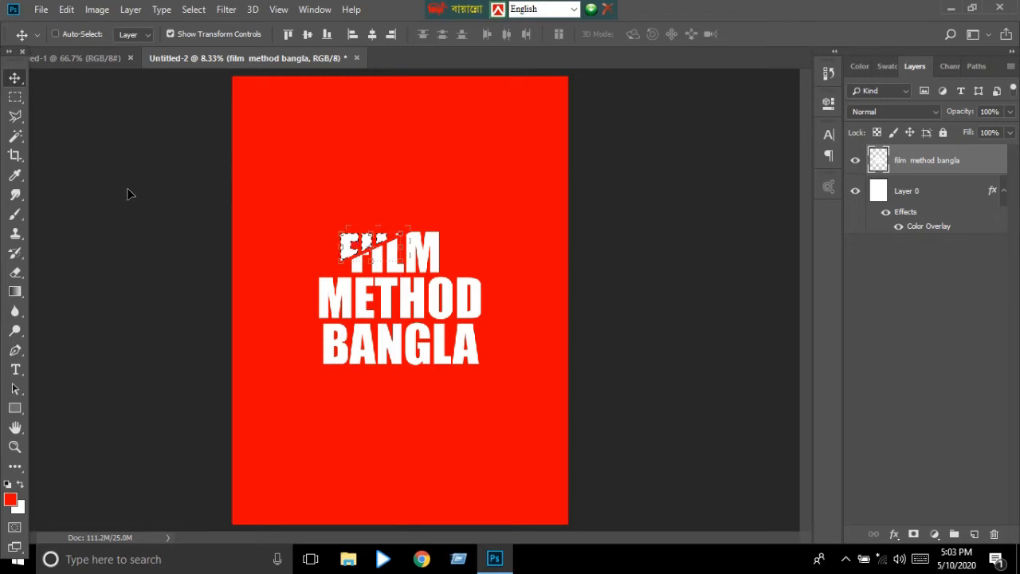
key("ctrl+d")
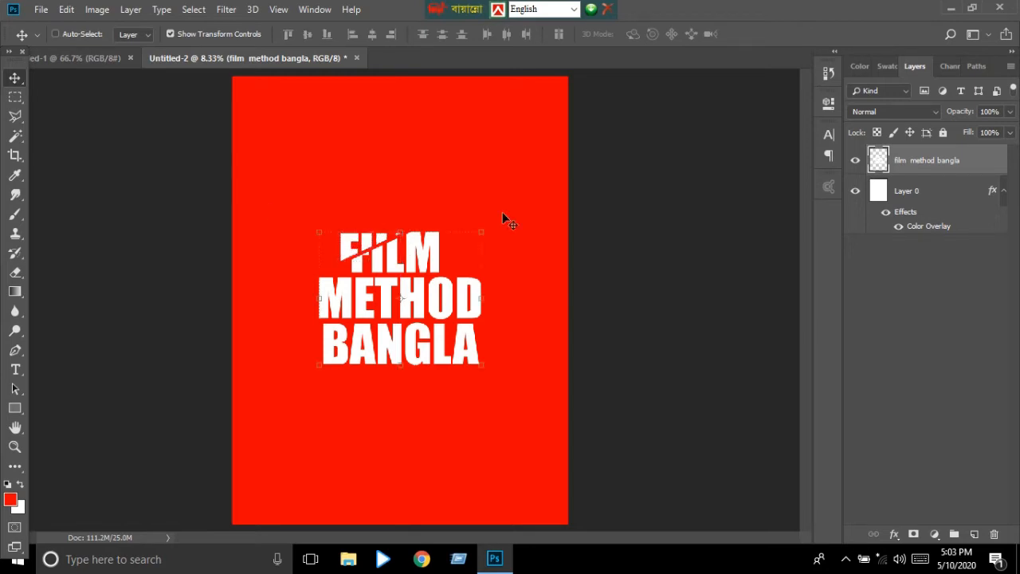
Outline the lower-right part of BANGLA with a polygonal selection, cutting diagonally from below the N to the right of the last A.
left_click(15, 116)
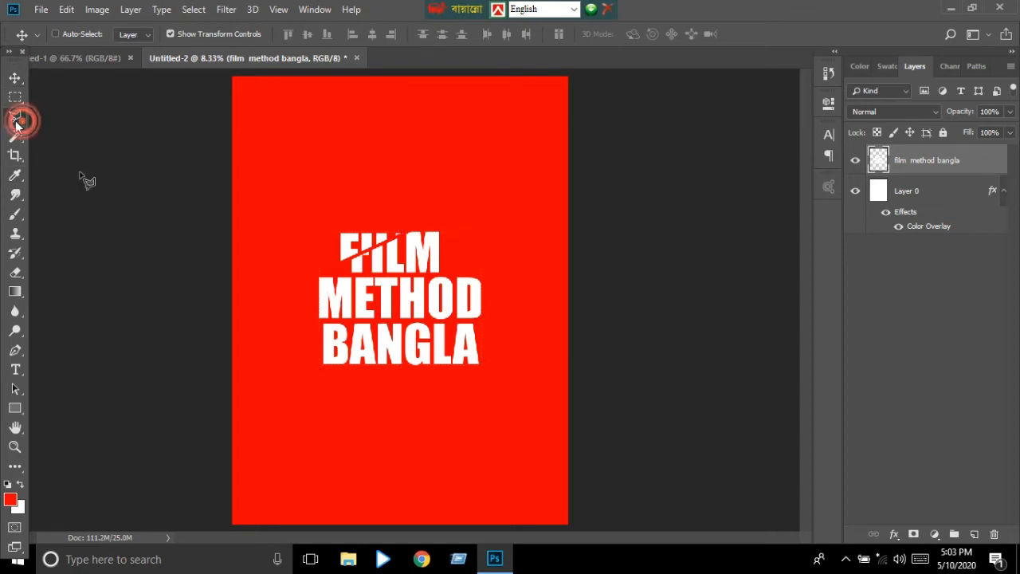
left_click(489, 334)
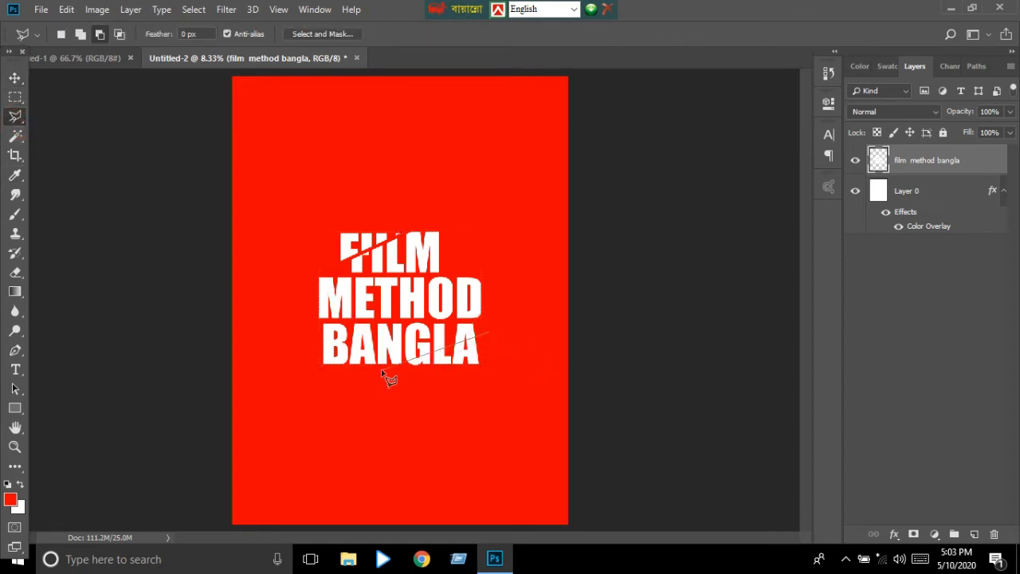
left_click(381, 372)
left_click(433, 401)
left_click(492, 371)
left_click(488, 336)
Offset the selected lower-right piece of BANGLA slightly down and right to open a diagonal gap, and clear the selection.
left_click(15, 78)
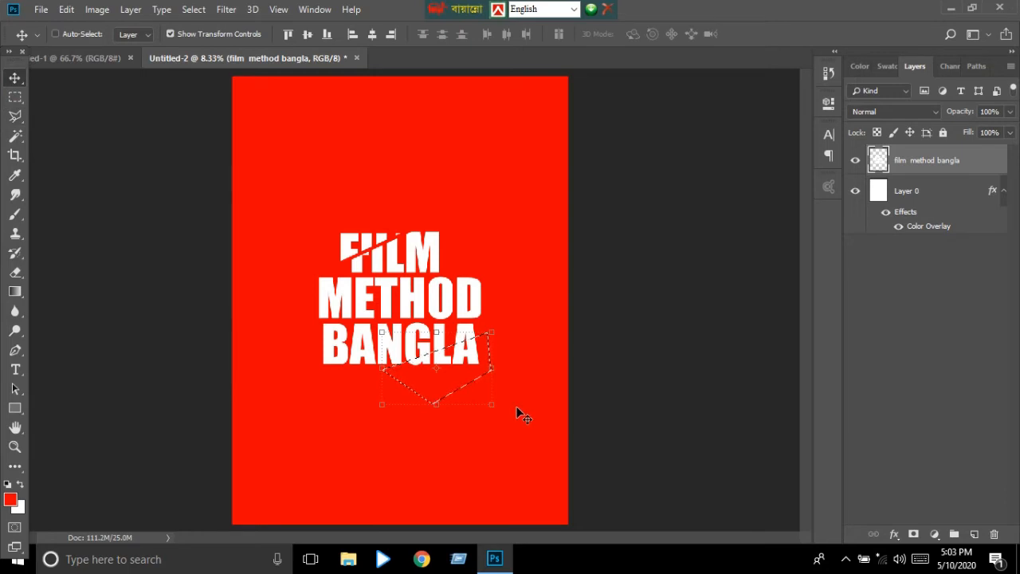
key("shift+Down")
key("shift+Down")
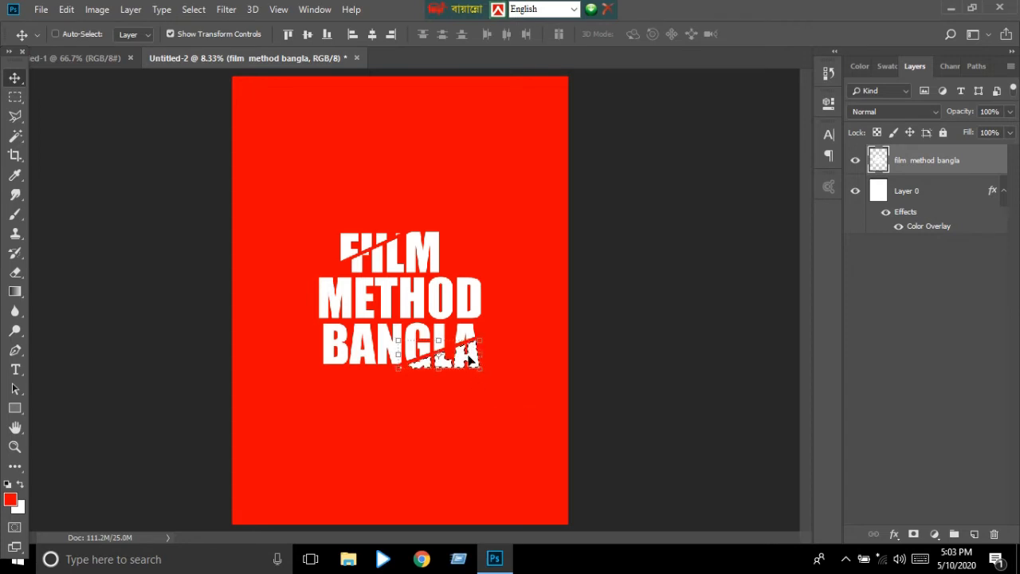
mouse_move(470, 357)
left_mouse_down()
mouse_move(416, 357)
mouse_move(473, 359)
left_mouse_up()
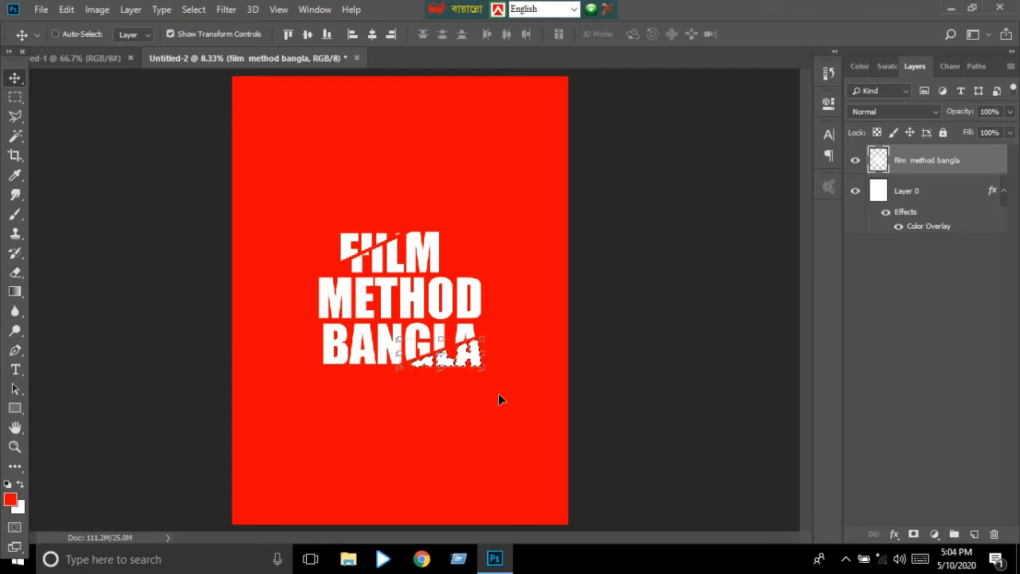
key("ctrl+d")
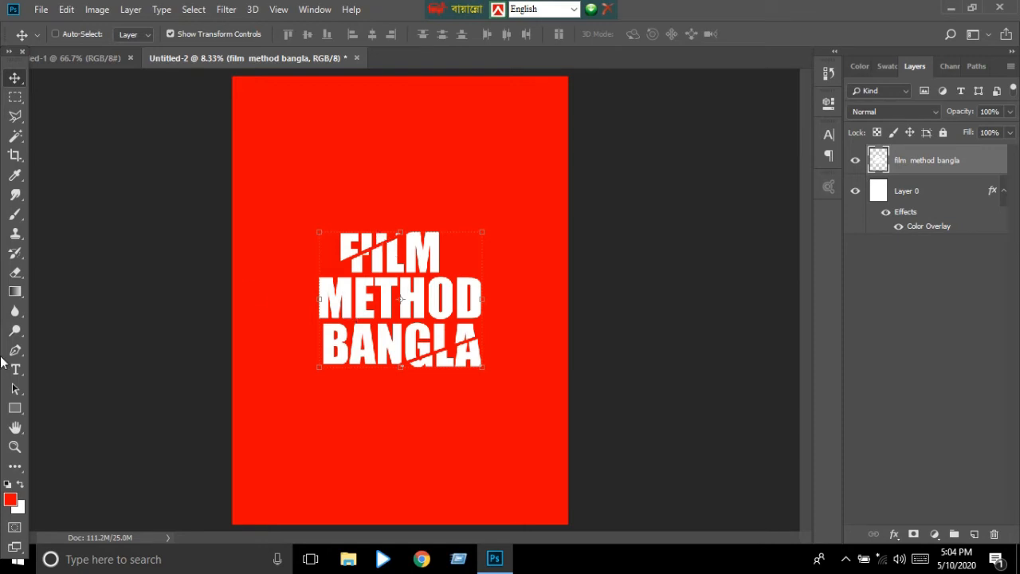
Outline the lower part of the lettering with a polygonal selection cutting diagonally from the upper right of METHOD to the left of BANGLA.
left_click(14, 117)
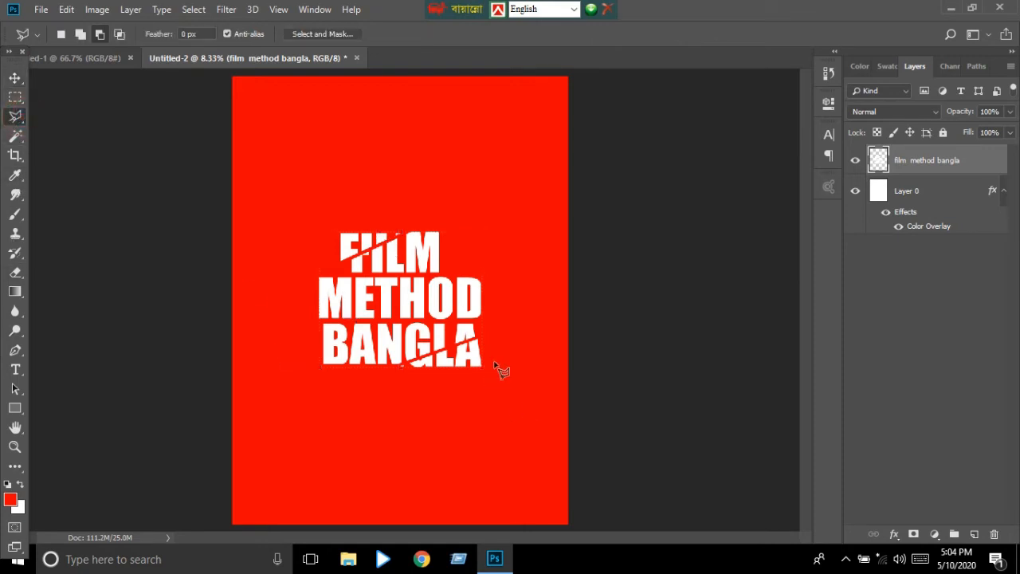
left_click(491, 272)
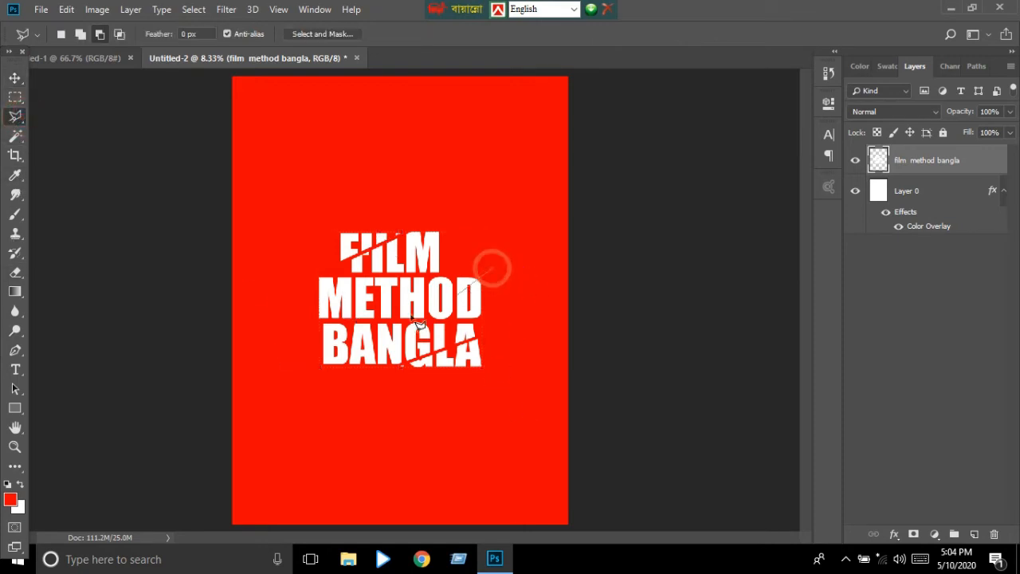
left_click(314, 352)
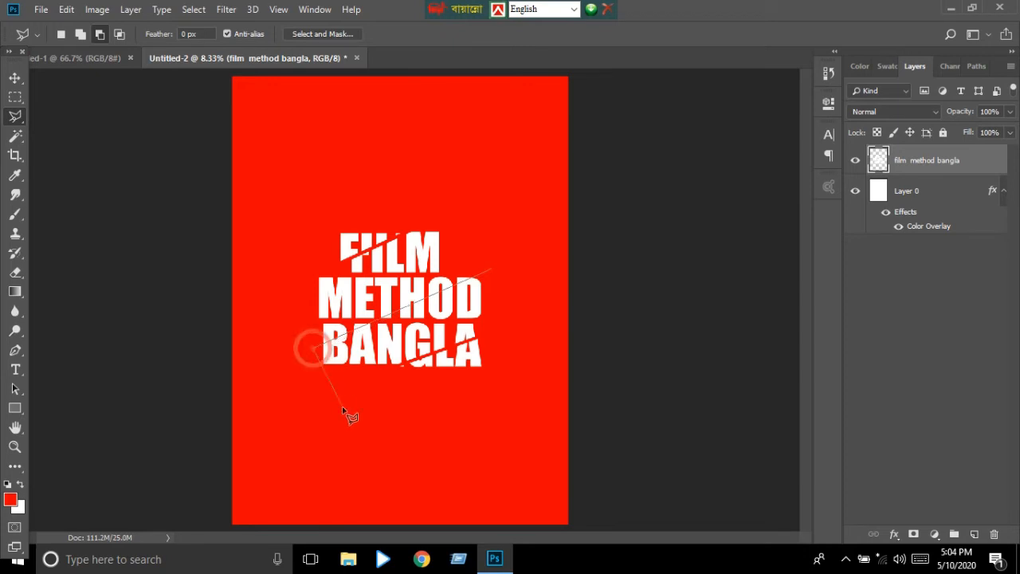
left_click(343, 407)
left_click(526, 351)
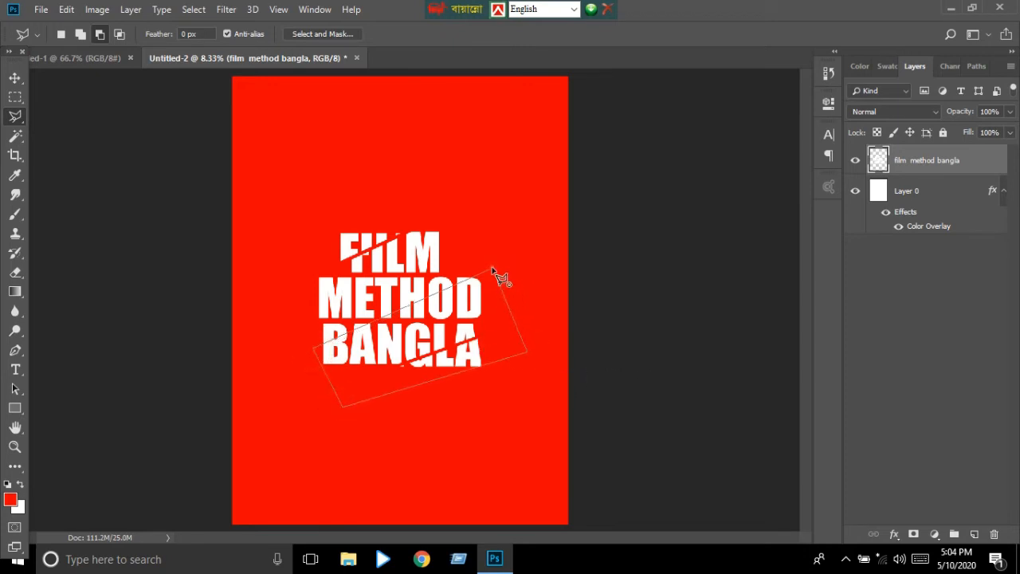
left_click(495, 273)
Nudge the selected lower part of METHOD and BANGLA slightly down to open a long diagonal gap, and clear the selection.
left_click(15, 78)
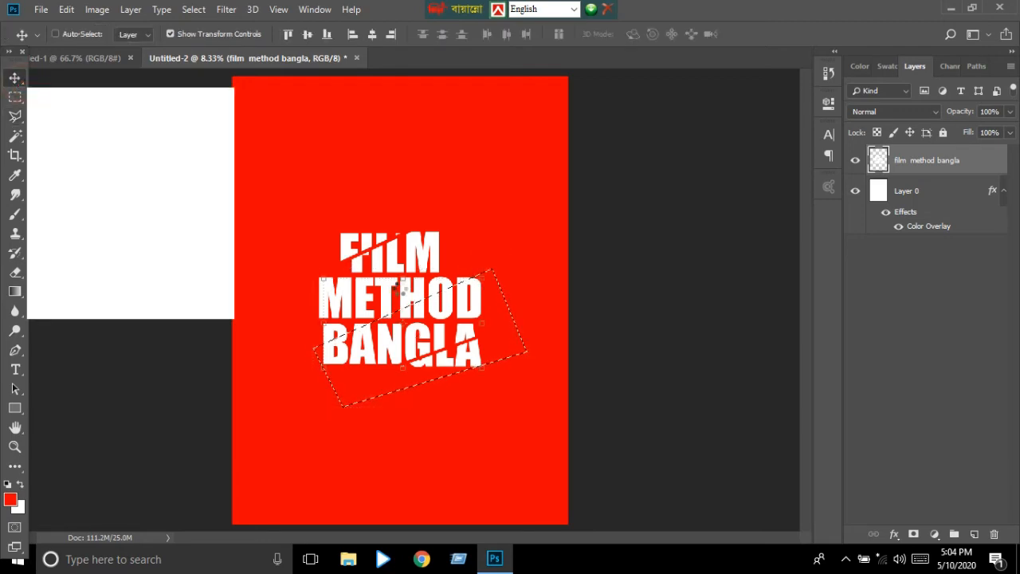
key("Down")
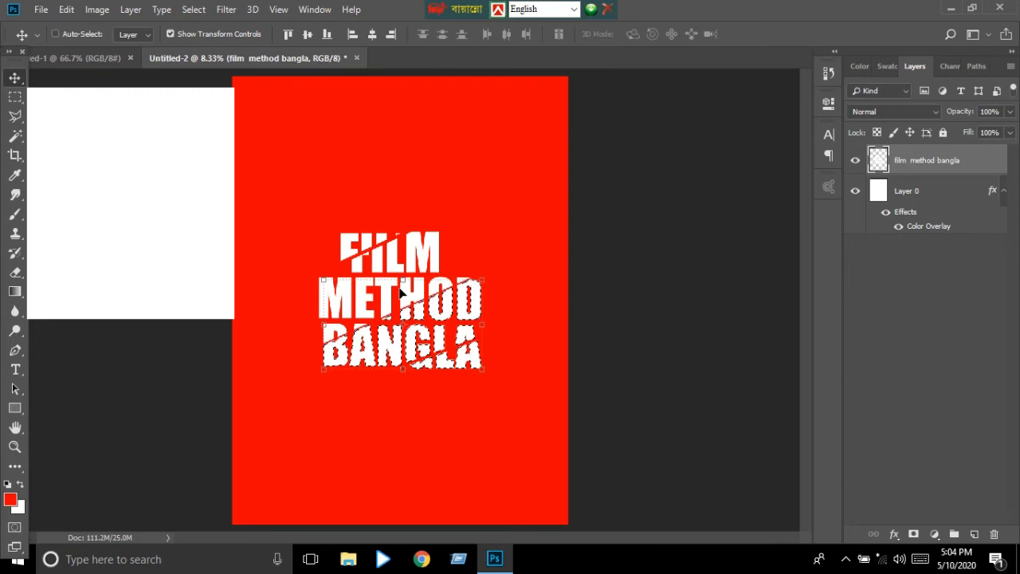
key("Down")
key("Down")
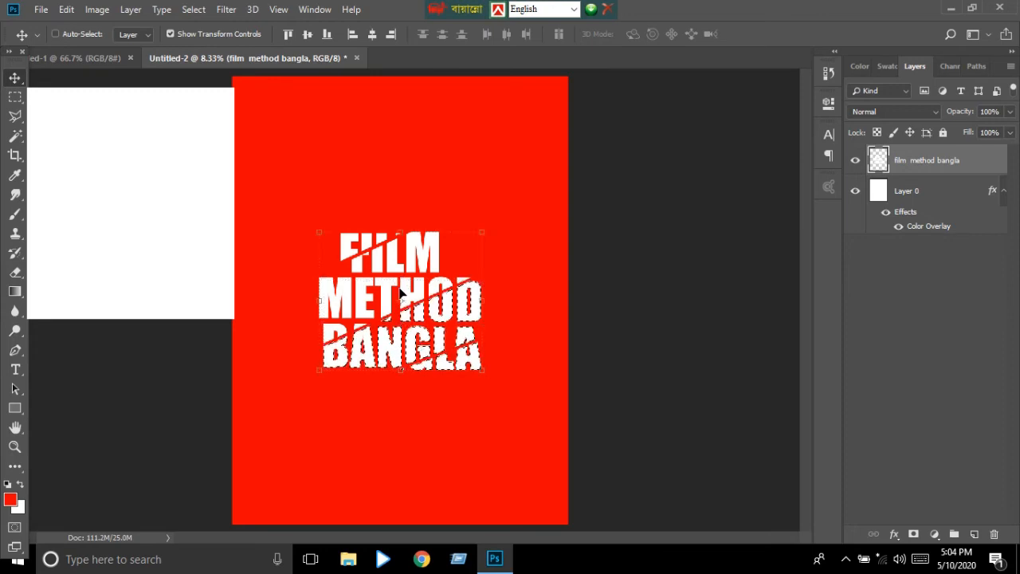
key("ctrl+d")
Reposition the whole sliced lettering slightly above and to the right of the poster's centre.
left_click(510, 137)
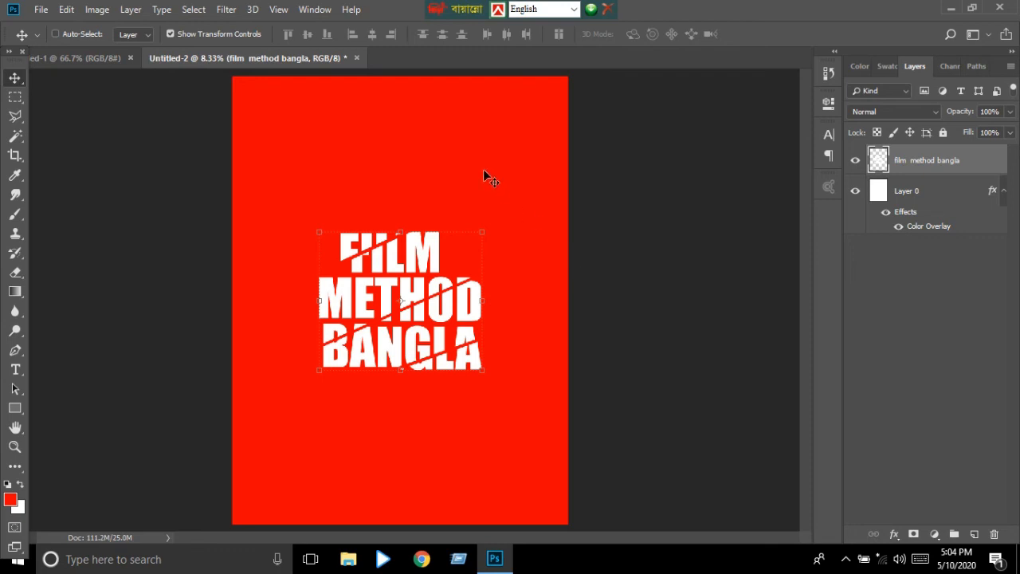
left_click(413, 268)
left_click_drag(415, 273, 378, 304)
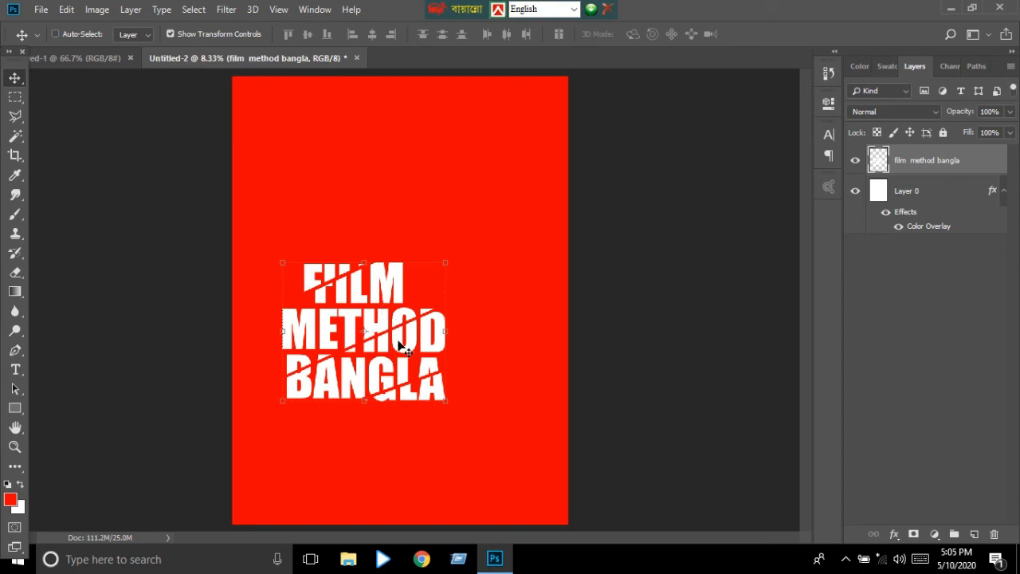
left_click_drag(398, 340, 446, 299)
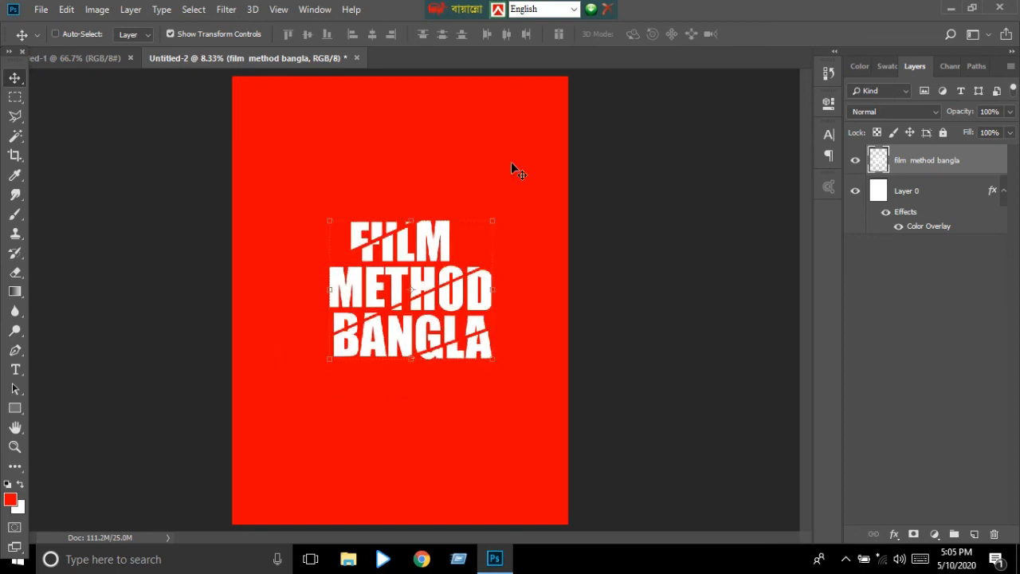